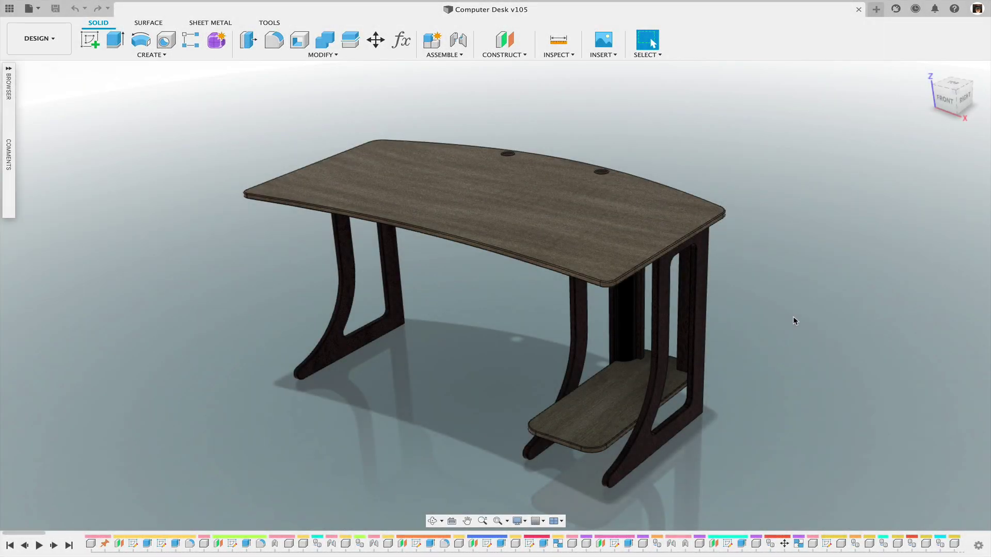
Review the desk's design parameters table, closing it without changes
{"action": "mouse_move", "coordinate": [794, 321]}
{"action": "middle_mouse_down", "text": "shift"}
{"action": "mouse_move", "coordinate": [767, 307]}
{"action": "mouse_move", "coordinate": [787, 322]}
{"action": "mouse_move", "coordinate": [786, 305]}
{"action": "middle_mouse_up", "text": "shift"}
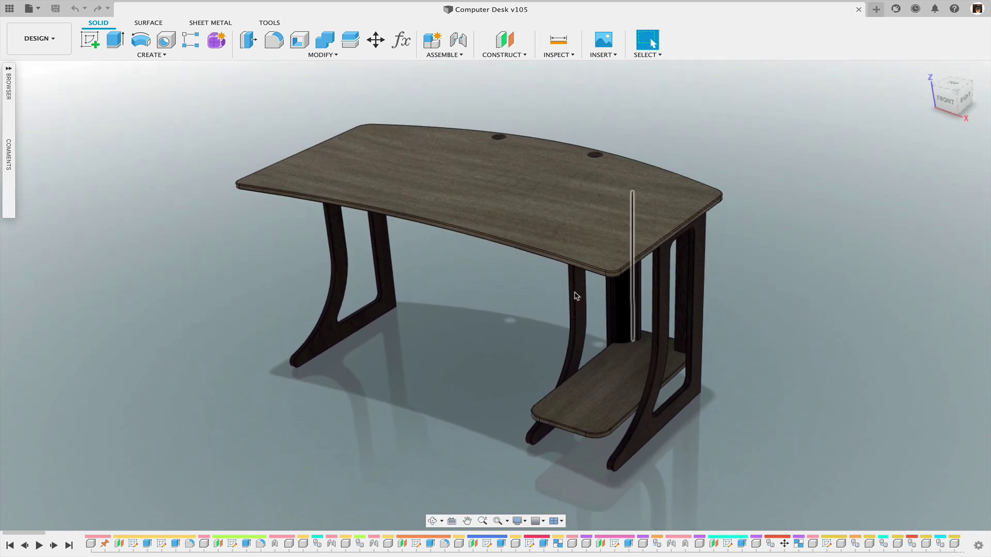
{"action": "middle_click_drag", "start_coordinate": [618, 129], "coordinate": [613, 122]}
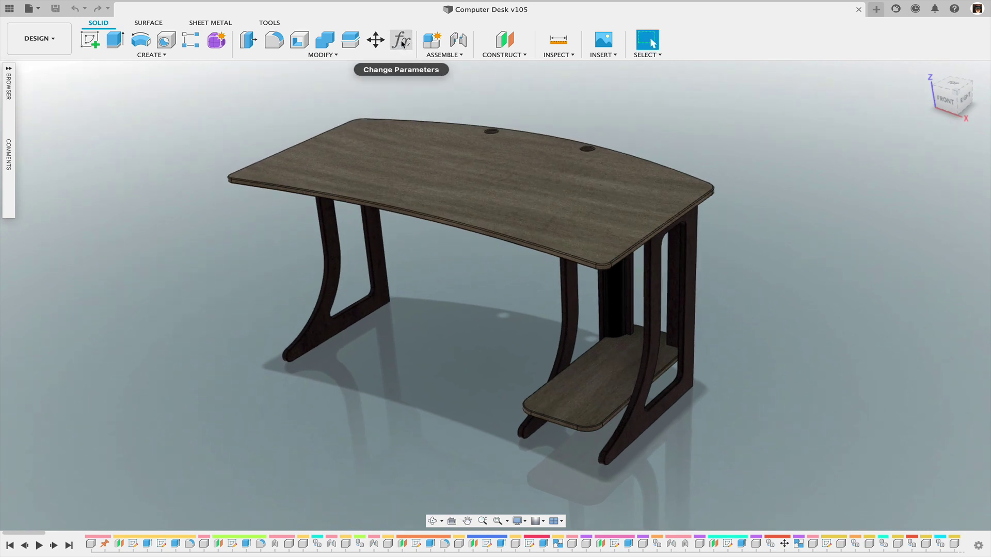
{"action": "left_click", "coordinate": [324, 55]}
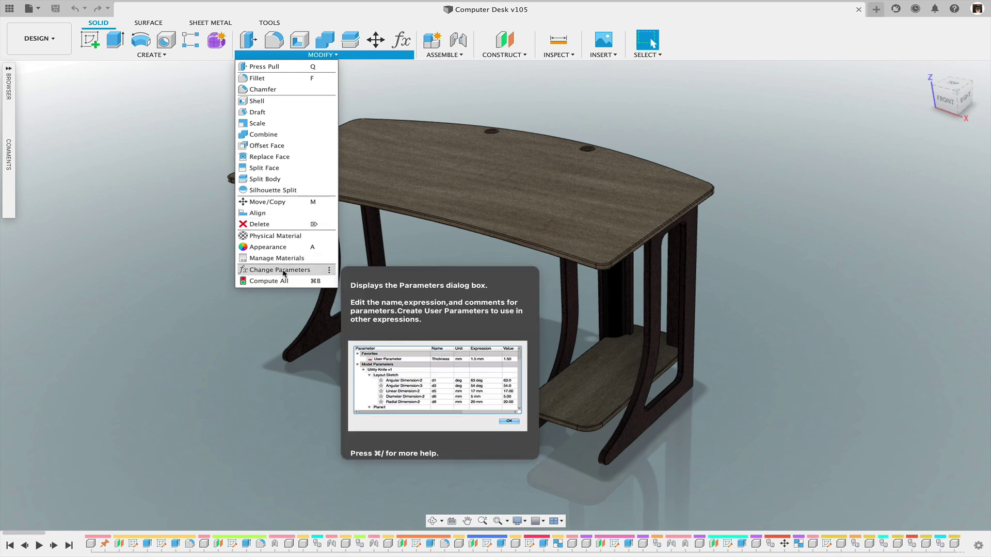
{"action": "left_click", "coordinate": [283, 271]}
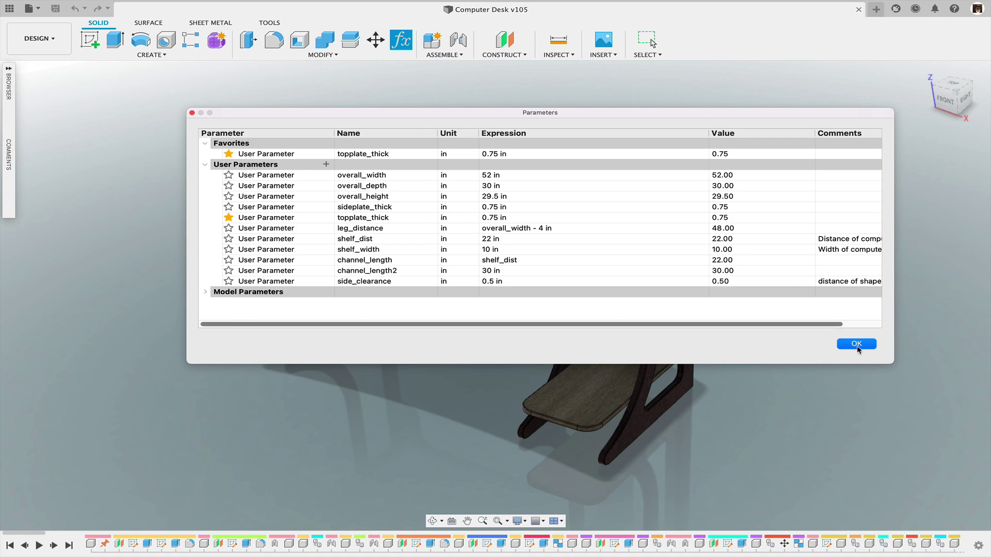
{"action": "left_click", "coordinate": [857, 346]}
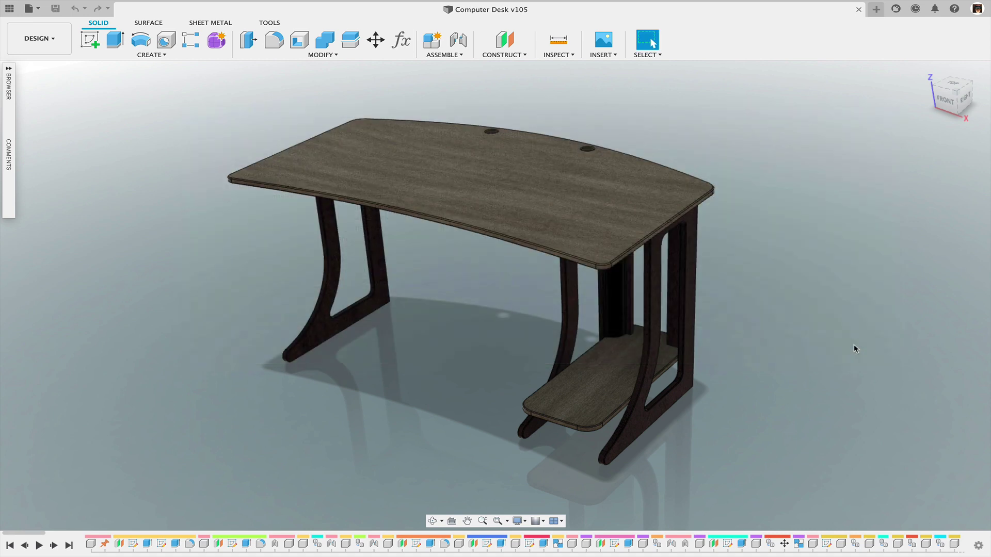
Inspect the top plate's Sketch1 and the left side plate extrusion, leaving both unchanged
{"action": "right_click", "coordinate": [132, 547]}
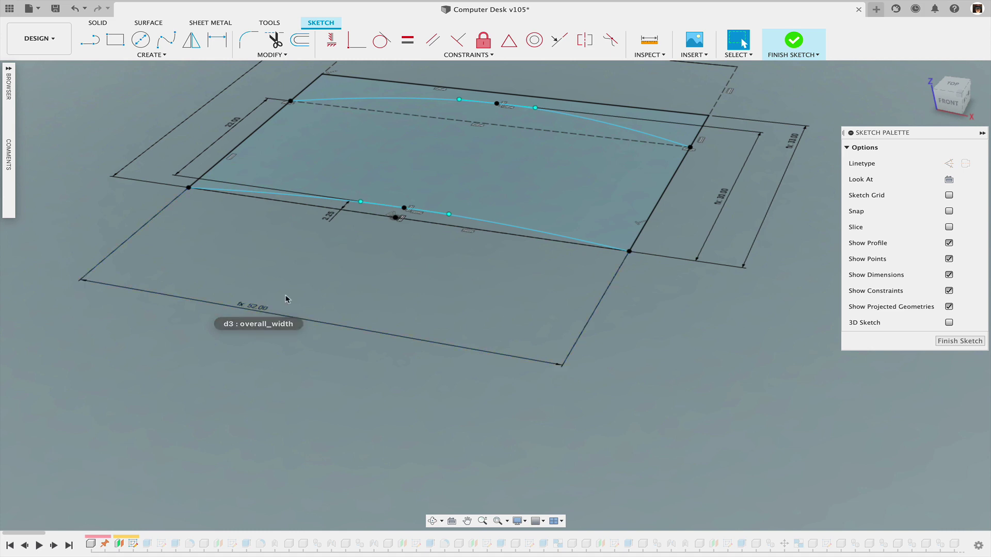
{"action": "mouse_move", "coordinate": [283, 296]}
{"action": "middle_mouse_down"}
{"action": "mouse_move", "coordinate": [283, 317]}
{"action": "mouse_move", "coordinate": [303, 317]}
{"action": "mouse_move", "coordinate": [309, 331]}
{"action": "mouse_move", "coordinate": [303, 351]}
{"action": "middle_mouse_up"}
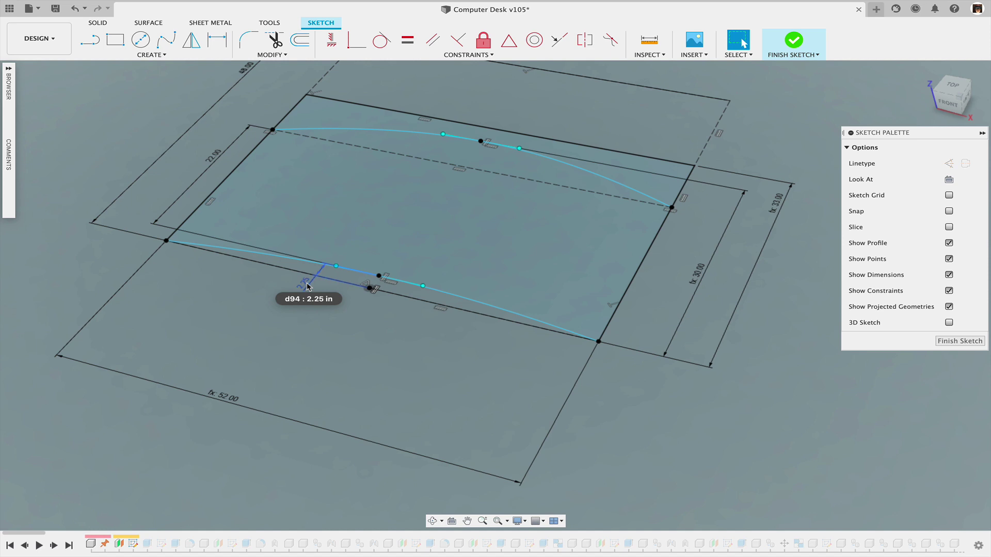
{"action": "left_click", "coordinate": [960, 342]}
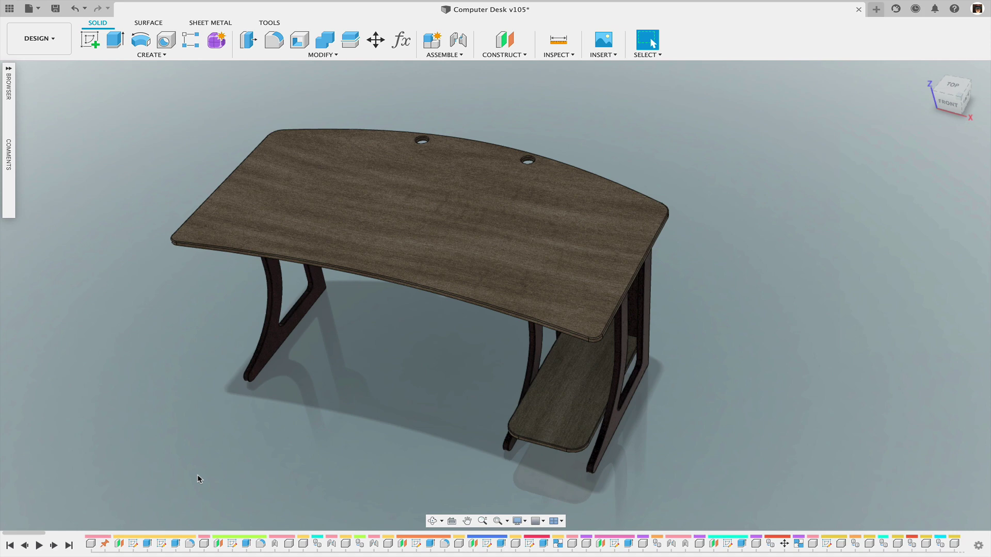
{"action": "right_click", "coordinate": [246, 545]}
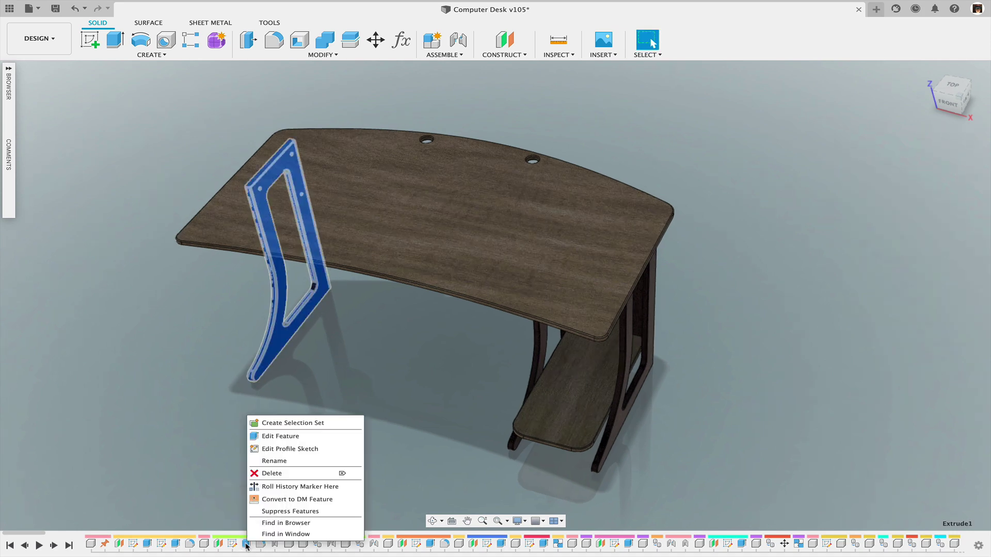
{"action": "left_click", "coordinate": [281, 440]}
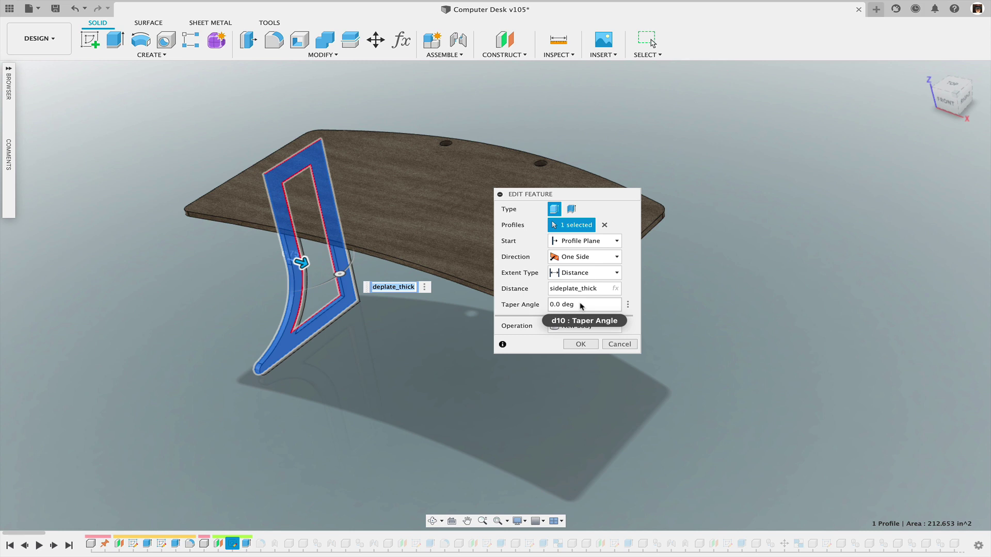
{"action": "left_click", "coordinate": [619, 344]}
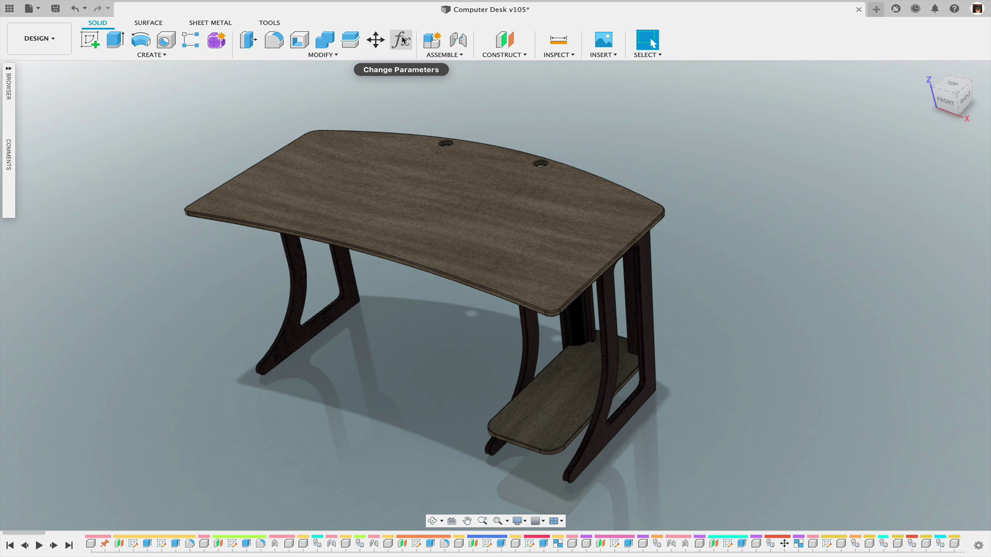
Browse the Model Parameters, including the Top Plate Sketch1 dimensions, in the parameters table
{"action": "left_click", "coordinate": [402, 40]}
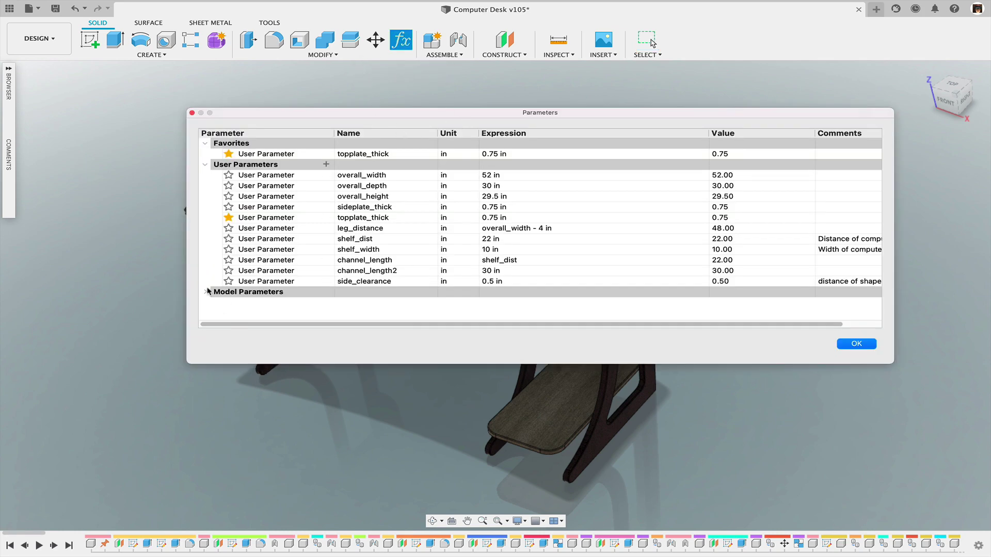
{"action": "left_click", "coordinate": [207, 293]}
{"action": "double_click", "coordinate": [310, 313]}
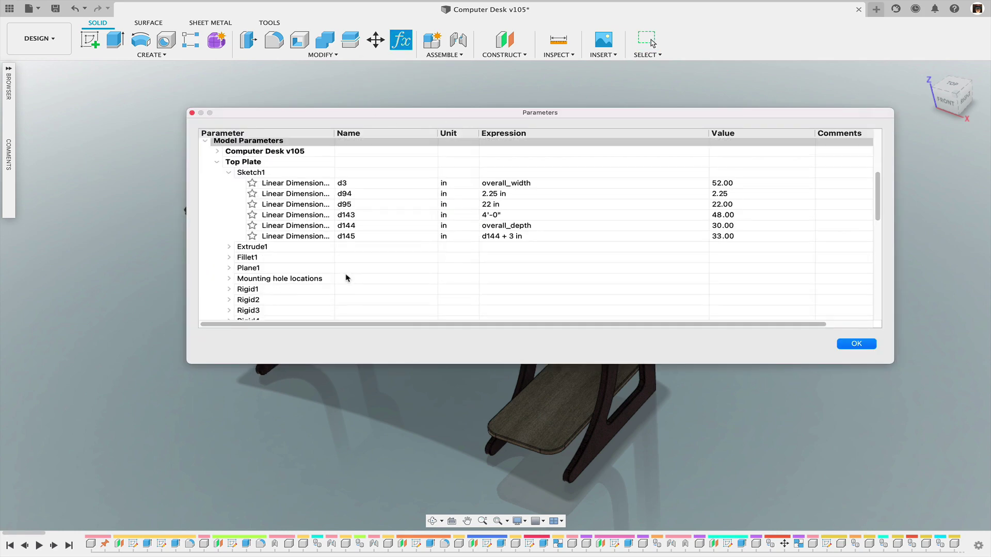
{"action": "scroll", "coordinate": [329, 255], "scroll_direction": "up", "scroll_amount": 2}
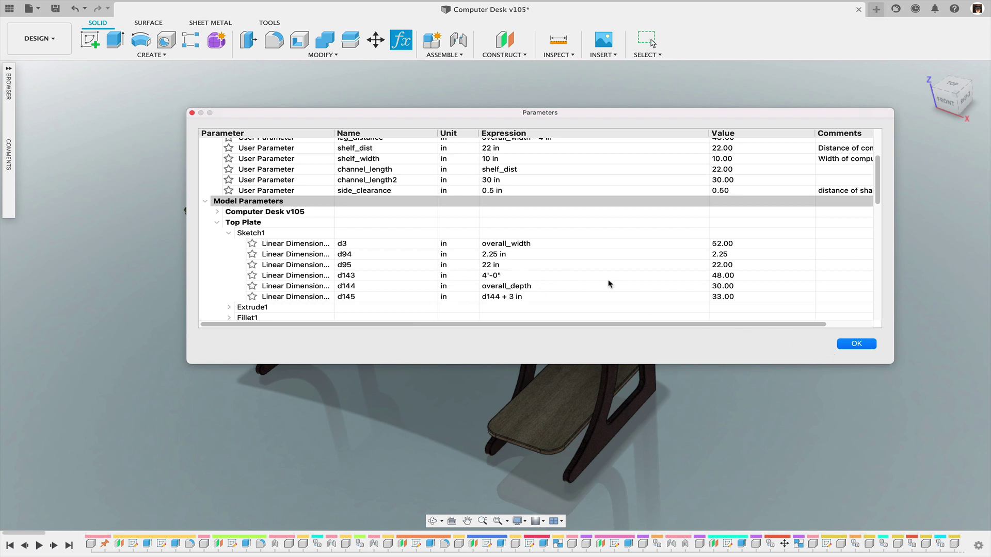
{"action": "scroll", "coordinate": [579, 286], "scroll_direction": "down", "scroll_amount": 3}
{"action": "left_click", "coordinate": [206, 171]}
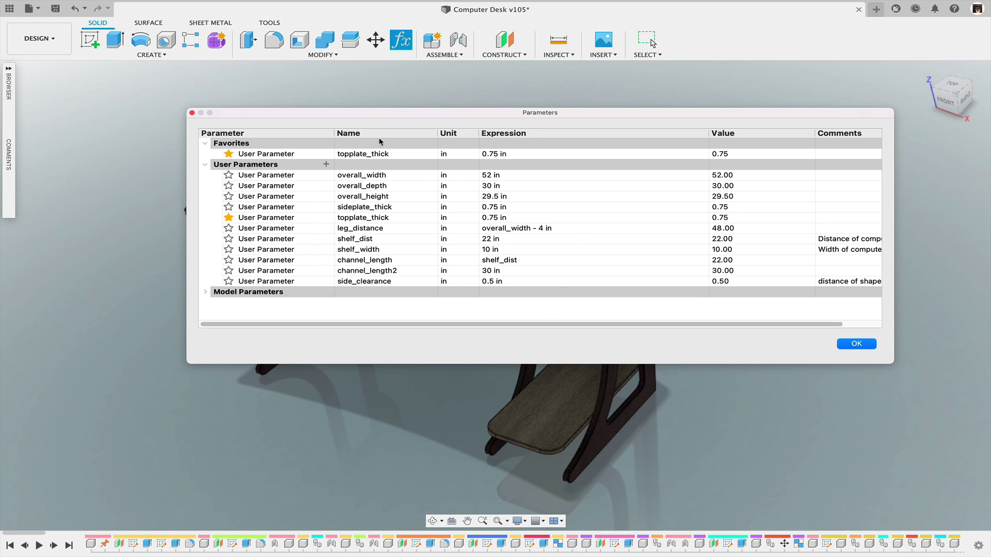
{"action": "left_click_drag", "start_coordinate": [499, 121], "coordinate": [490, 126]}
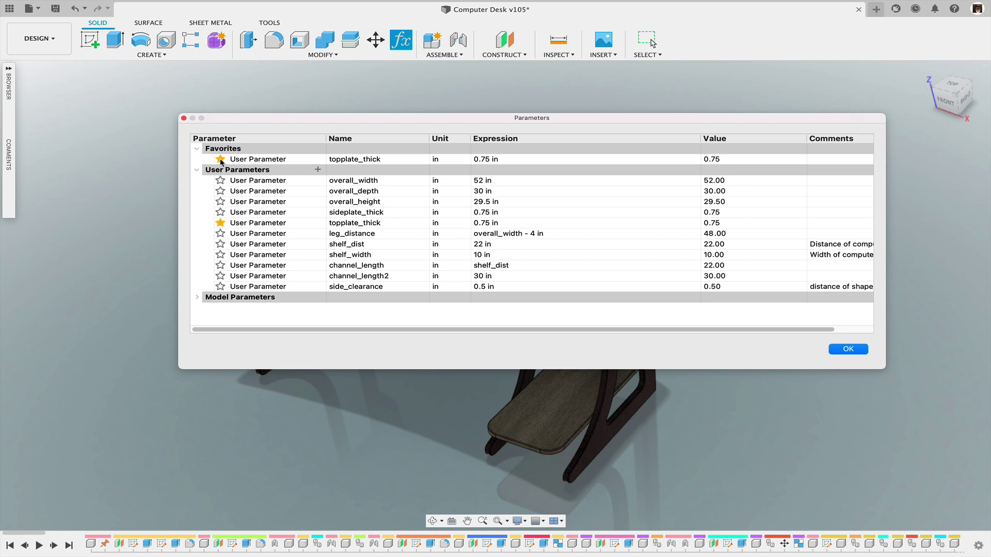
{"action": "left_click_drag", "start_coordinate": [270, 125], "coordinate": [249, 133]}
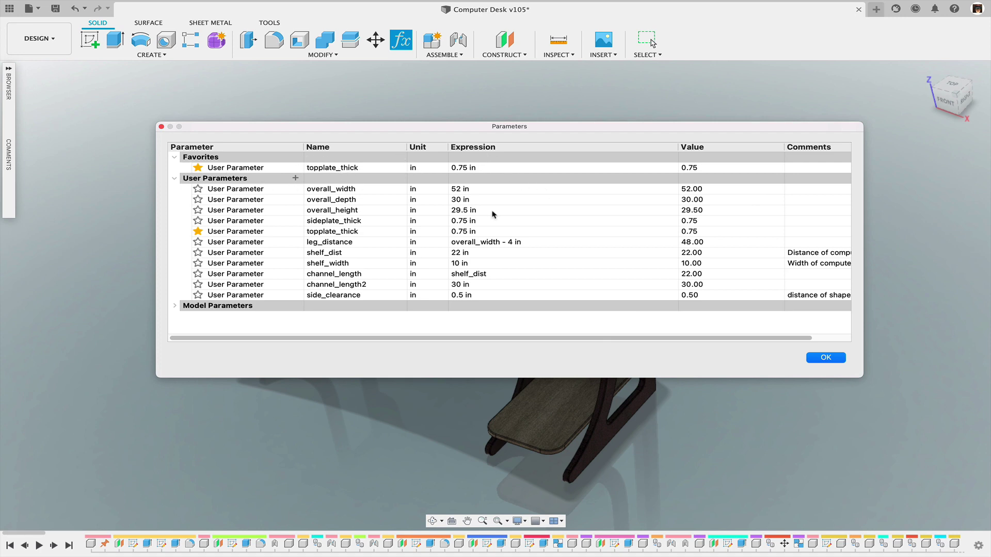
{"action": "left_click", "coordinate": [826, 358]}
Re-check the parameters table while viewing the desk from above
{"action": "mouse_move", "coordinate": [823, 380]}
{"action": "middle_mouse_down", "text": "shift"}
{"action": "mouse_move", "coordinate": [814, 380]}
{"action": "mouse_move", "coordinate": [841, 392]}
{"action": "mouse_move", "coordinate": [823, 384]}
{"action": "mouse_move", "coordinate": [835, 387]}
{"action": "mouse_move", "coordinate": [824, 372]}
{"action": "middle_mouse_up", "text": "shift"}
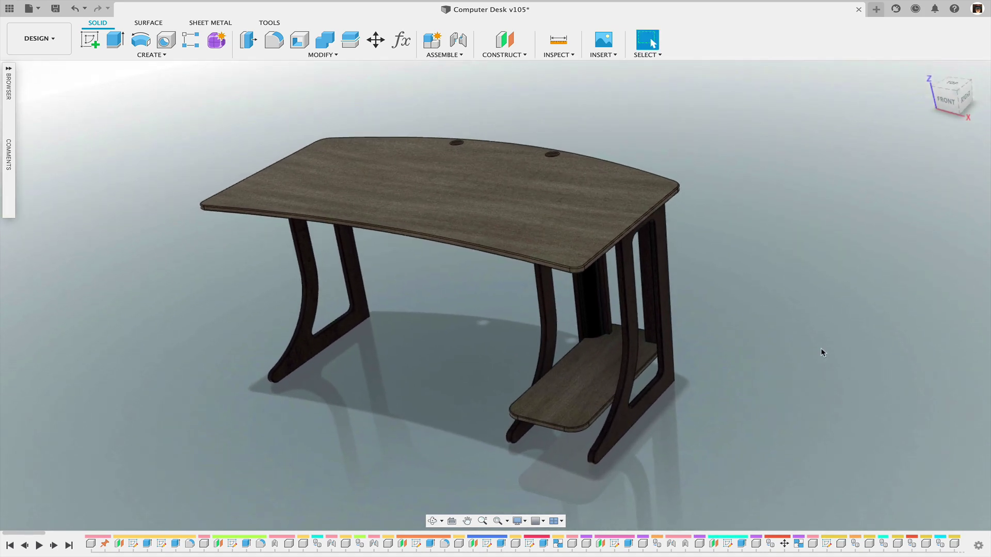
{"action": "middle_click_drag", "start_coordinate": [761, 237], "coordinate": [753, 229], "text": "shift"}
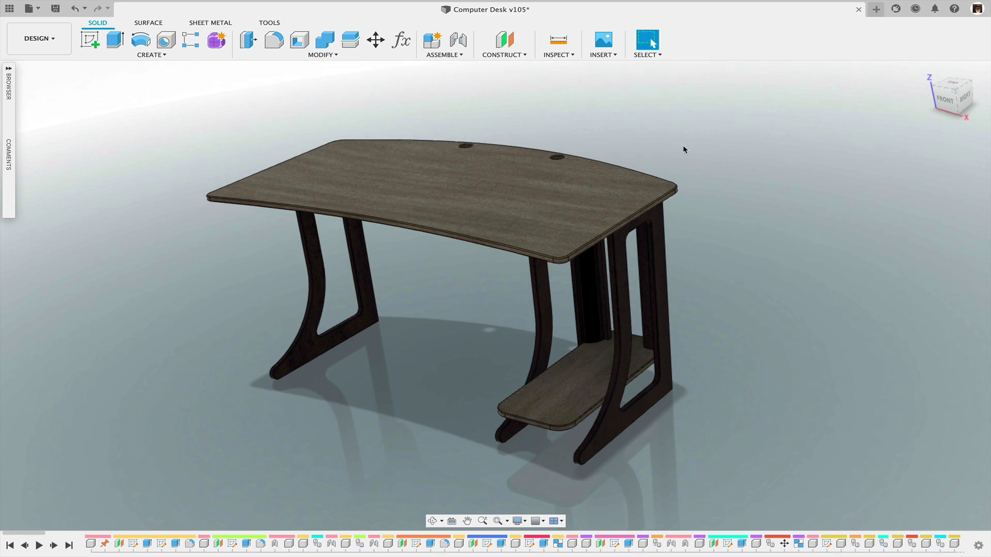
{"action": "left_click", "coordinate": [401, 39]}
{"action": "left_click_drag", "start_coordinate": [427, 127], "coordinate": [404, 123]}
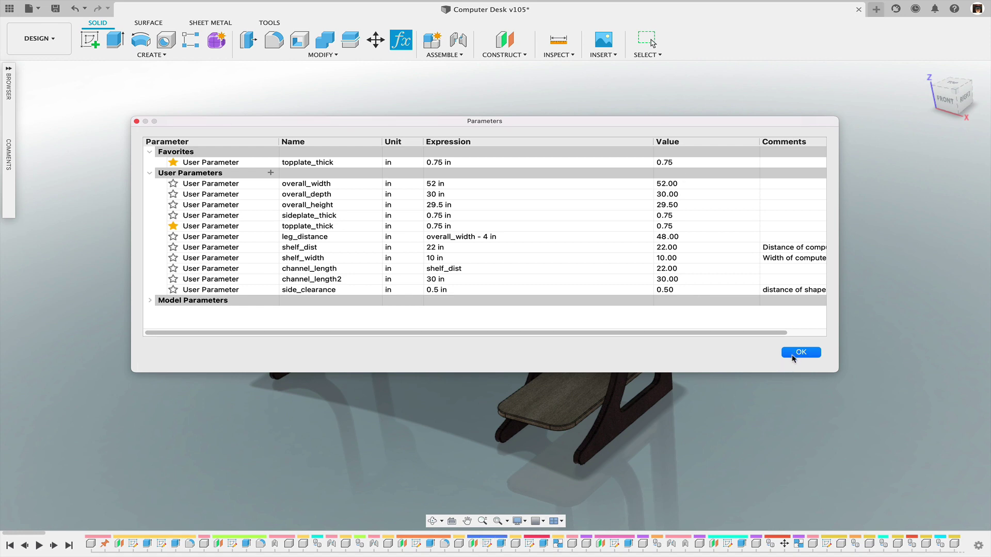
{"action": "left_click", "coordinate": [800, 352]}
{"action": "middle_click_drag", "start_coordinate": [774, 377], "coordinate": [770, 378], "text": "shift"}
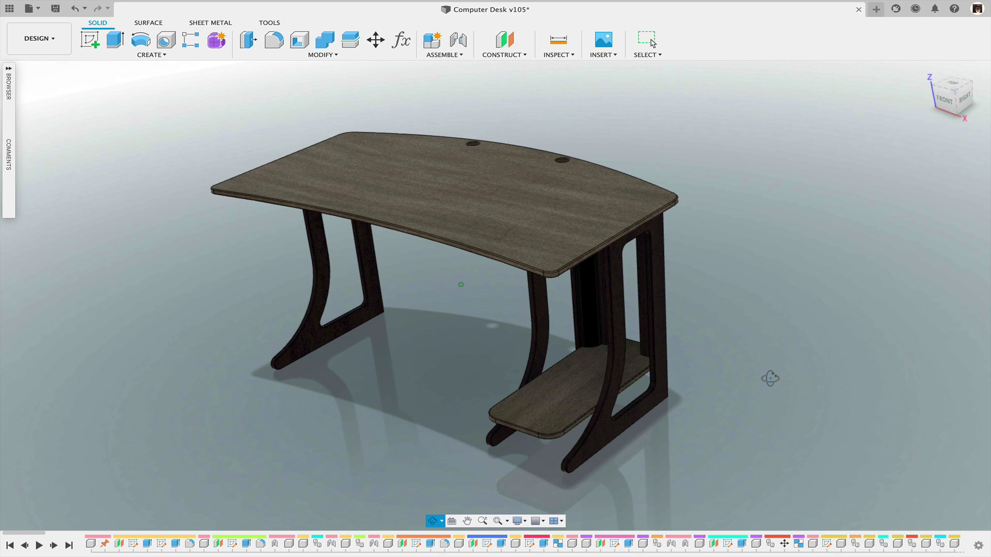
{"action": "middle_click_drag", "start_coordinate": [464, 365], "coordinate": [480, 363]}
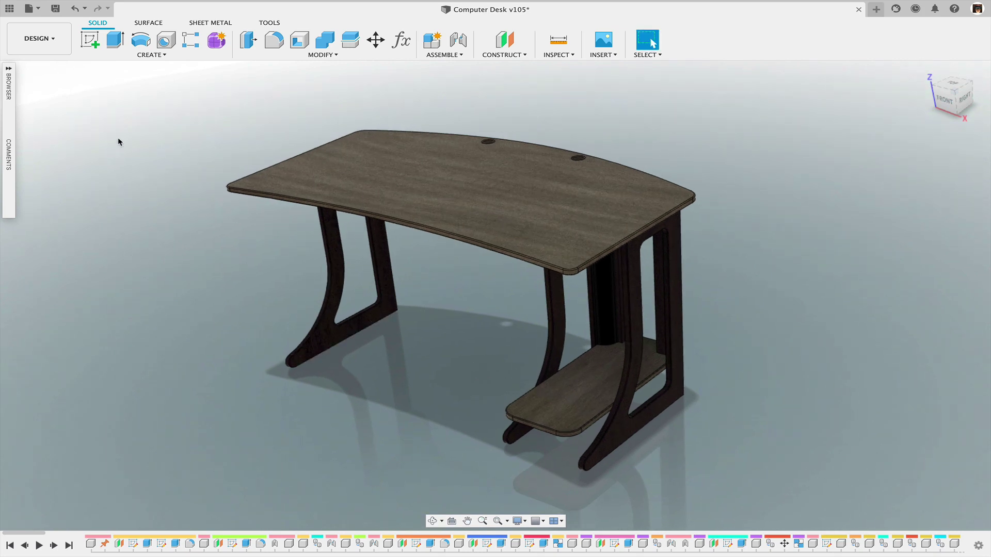
{"action": "mouse_move", "coordinate": [201, 170]}
{"action": "middle_mouse_down", "text": "shift"}
{"action": "mouse_move", "coordinate": [217, 169]}
{"action": "mouse_move", "coordinate": [206, 167]}
{"action": "middle_mouse_up", "text": "shift"}
{"action": "left_click", "coordinate": [401, 40]}
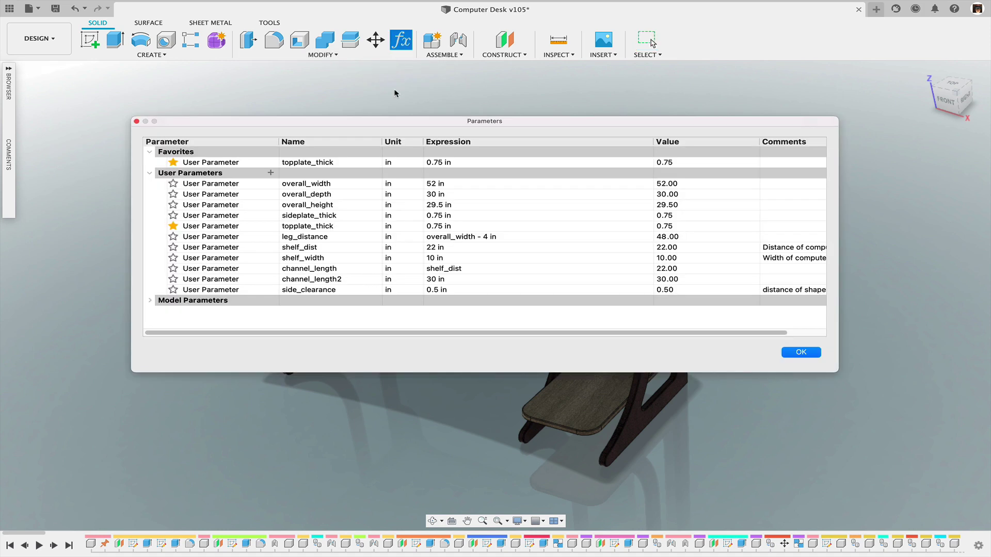
{"action": "left_click", "coordinate": [801, 353]}
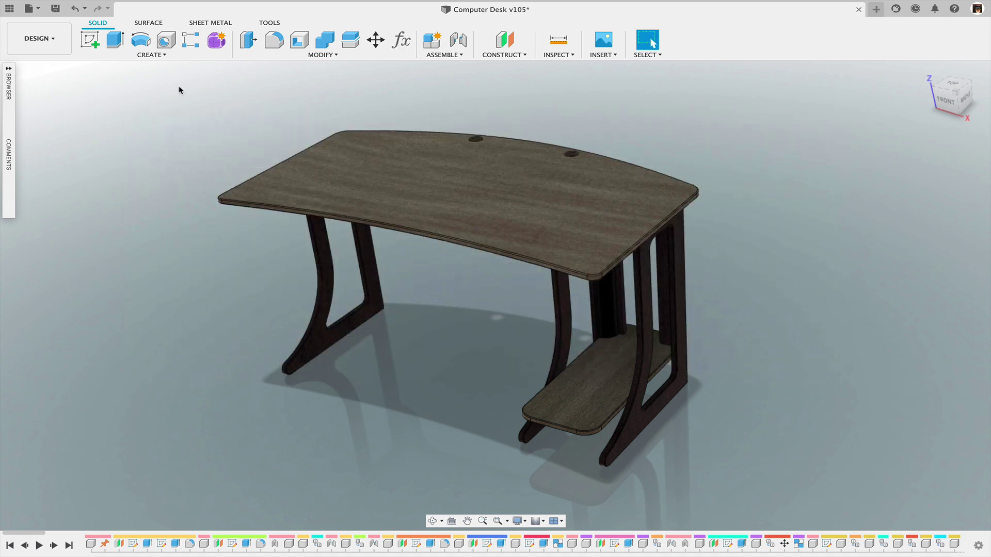
Start a Derive from the desk, saving a new version of the design first
{"action": "left_click", "coordinate": [150, 55]}
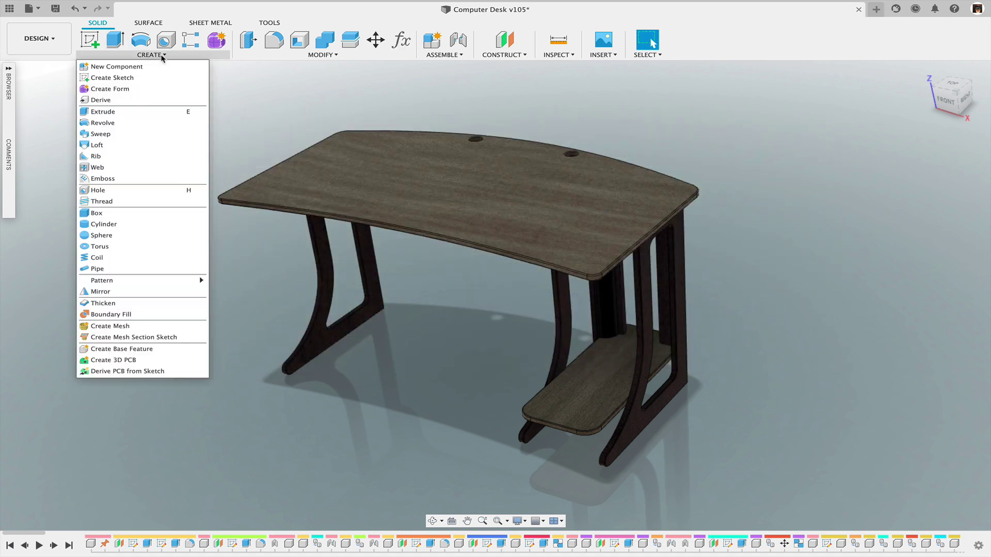
{"action": "left_click", "coordinate": [158, 100]}
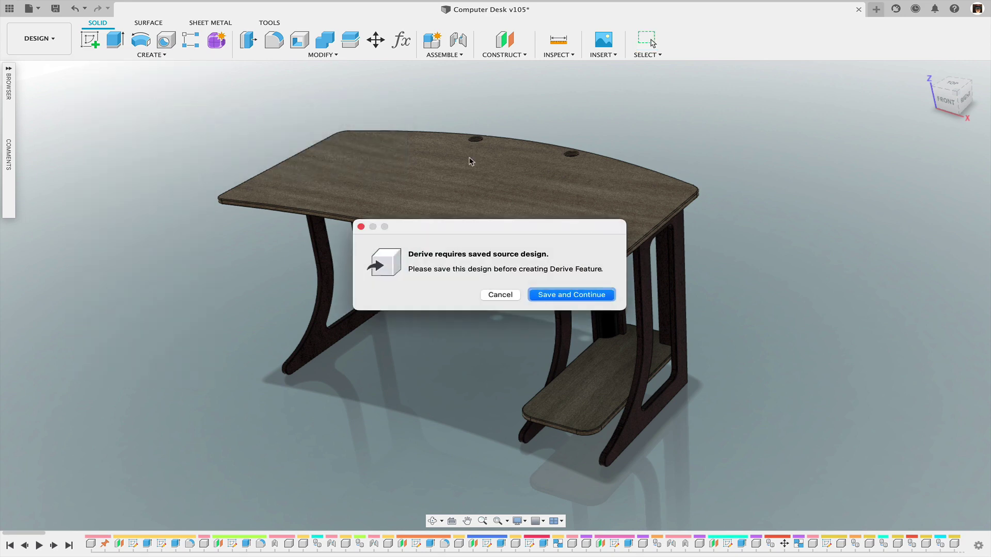
{"action": "left_click", "coordinate": [554, 297]}
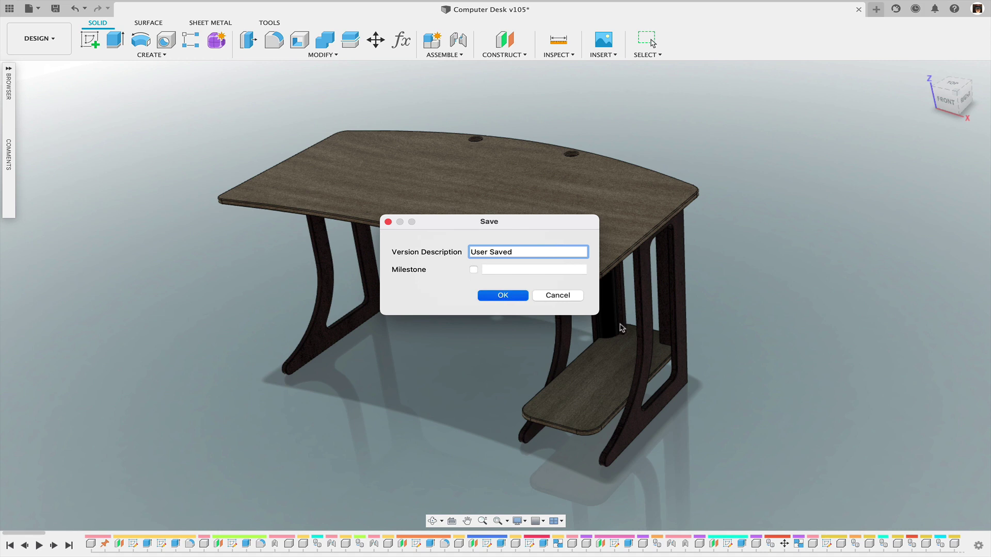
{"action": "key", "text": "Return"}
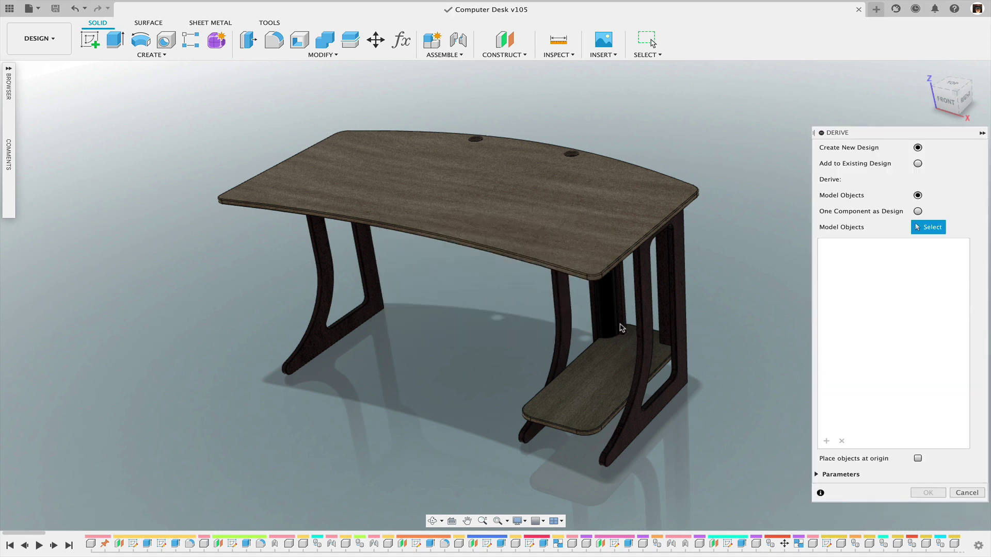
Set the derive to Add to Existing Design and include Favorites parameters
{"action": "left_click_drag", "start_coordinate": [871, 132], "coordinate": [748, 100]}
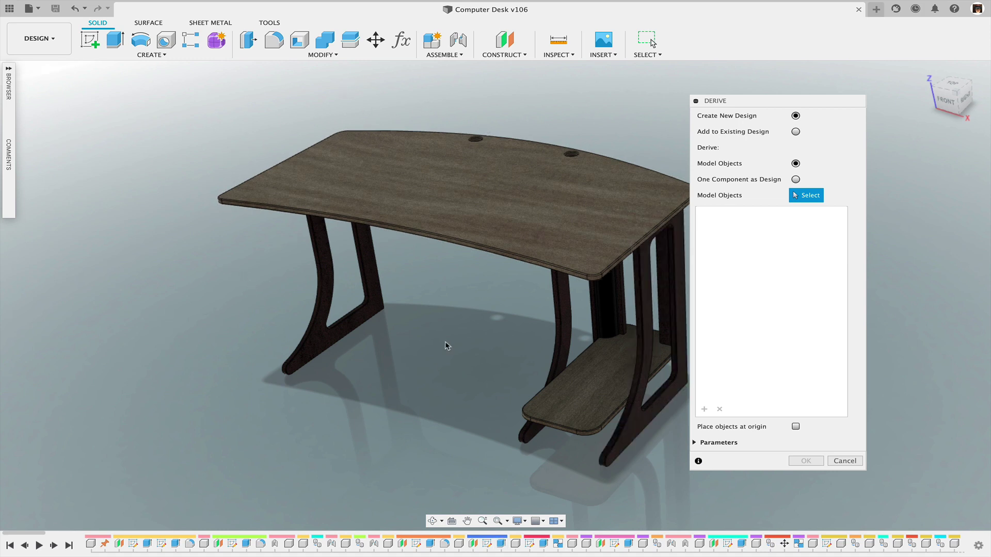
{"action": "middle_click_drag", "start_coordinate": [443, 350], "coordinate": [439, 347], "text": "shift"}
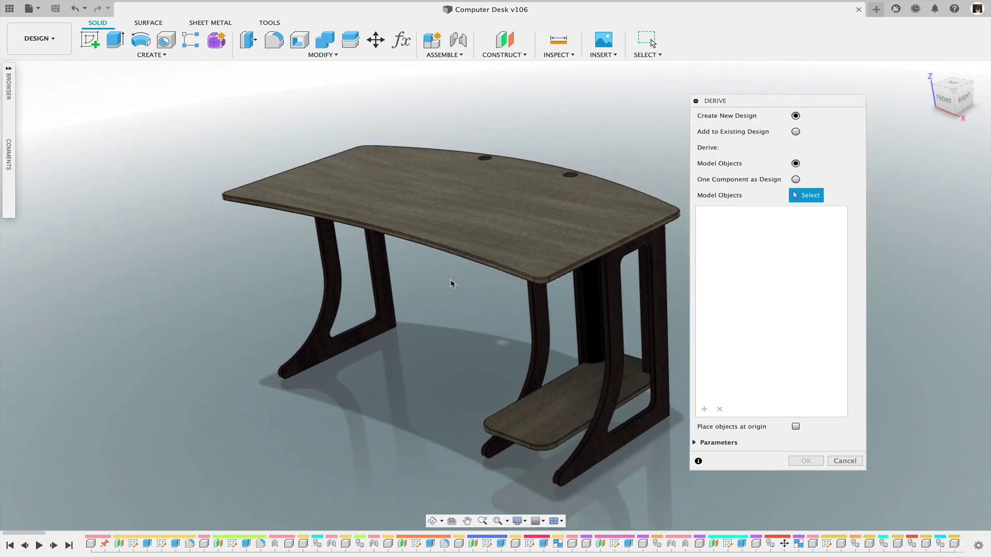
{"action": "mouse_move", "coordinate": [453, 281]}
{"action": "middle_mouse_down", "text": "shift"}
{"action": "mouse_move", "coordinate": [465, 274]}
{"action": "mouse_move", "coordinate": [454, 266]}
{"action": "middle_mouse_up", "text": "shift"}
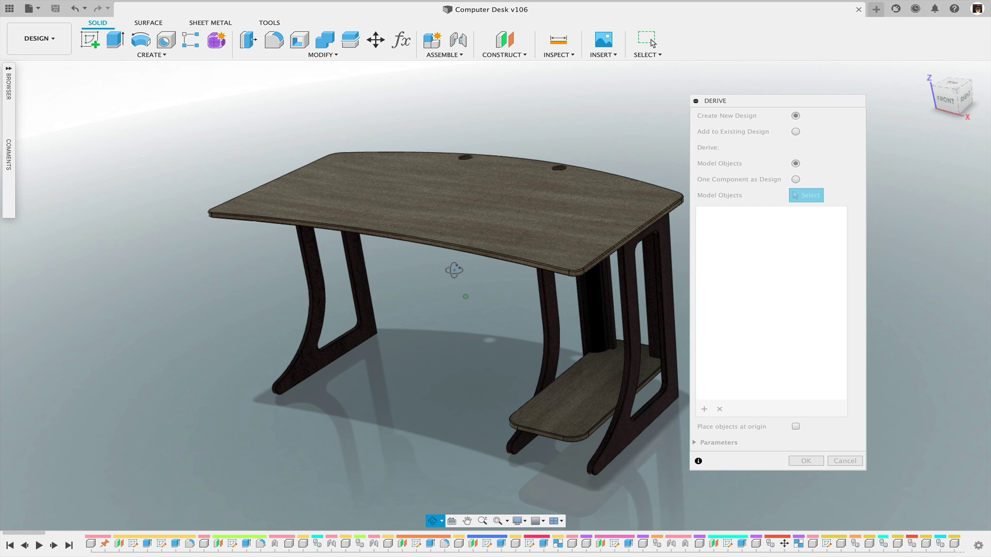
{"action": "left_click", "coordinate": [795, 133]}
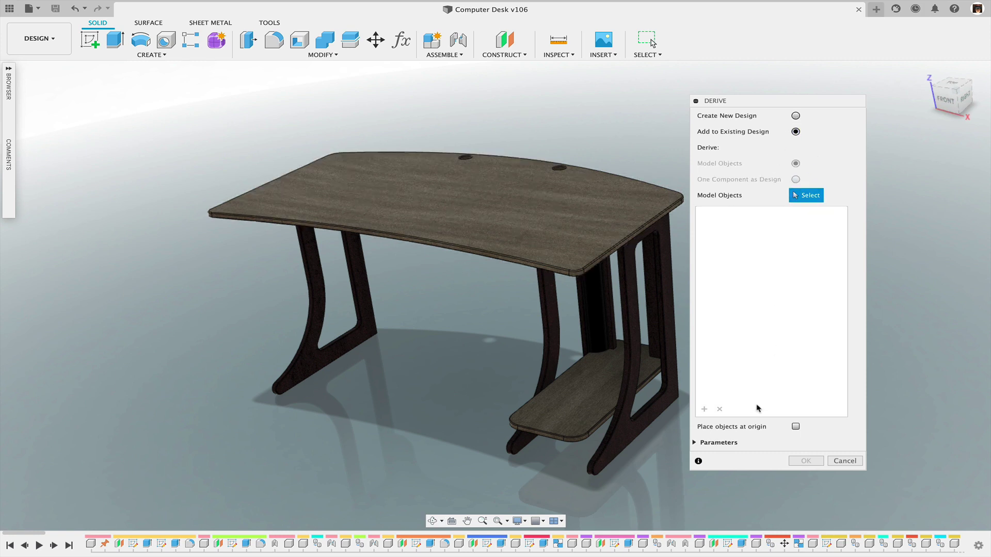
{"action": "left_click", "coordinate": [694, 444]}
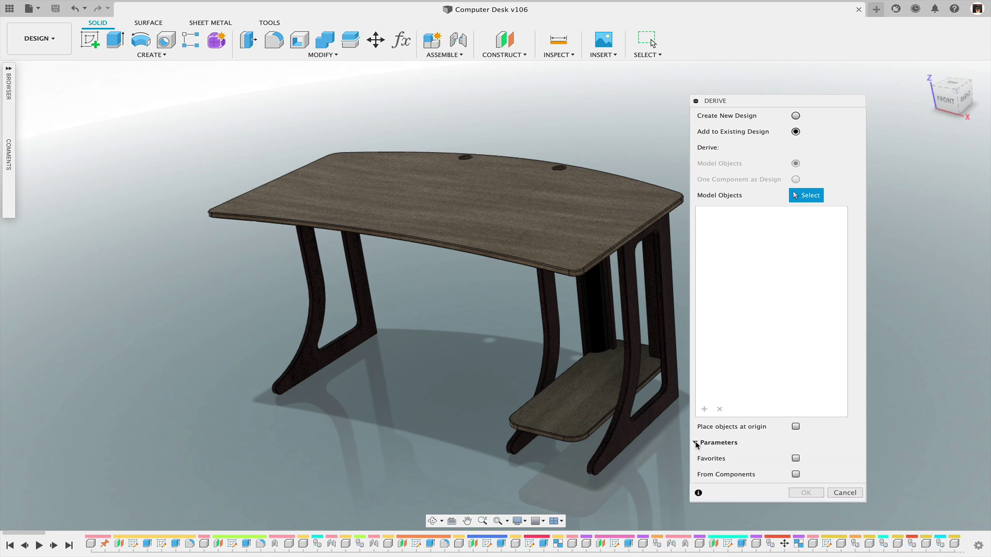
{"action": "left_click", "coordinate": [796, 459]}
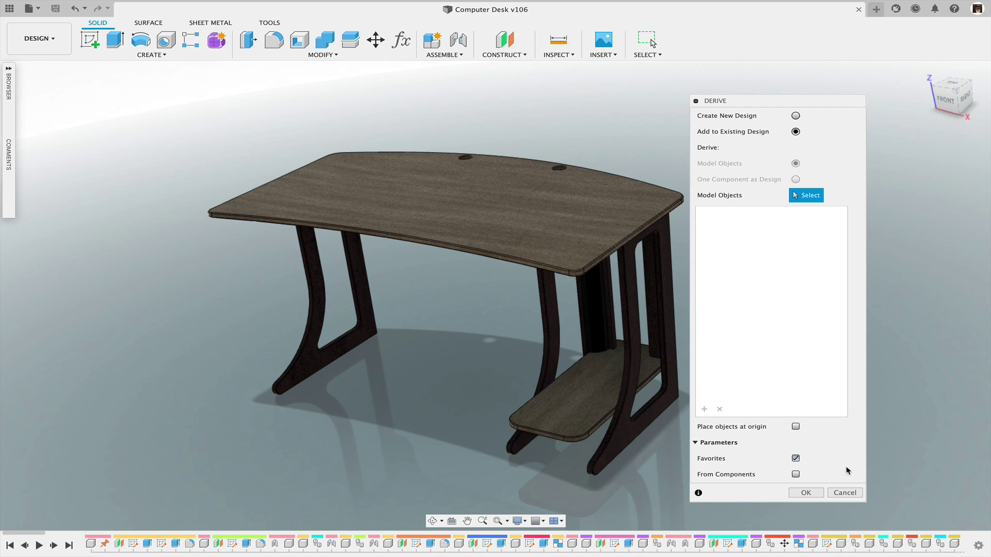
Confirm the derive and pick TV Stand from the target list as the destination design
{"action": "left_click", "coordinate": [811, 494]}
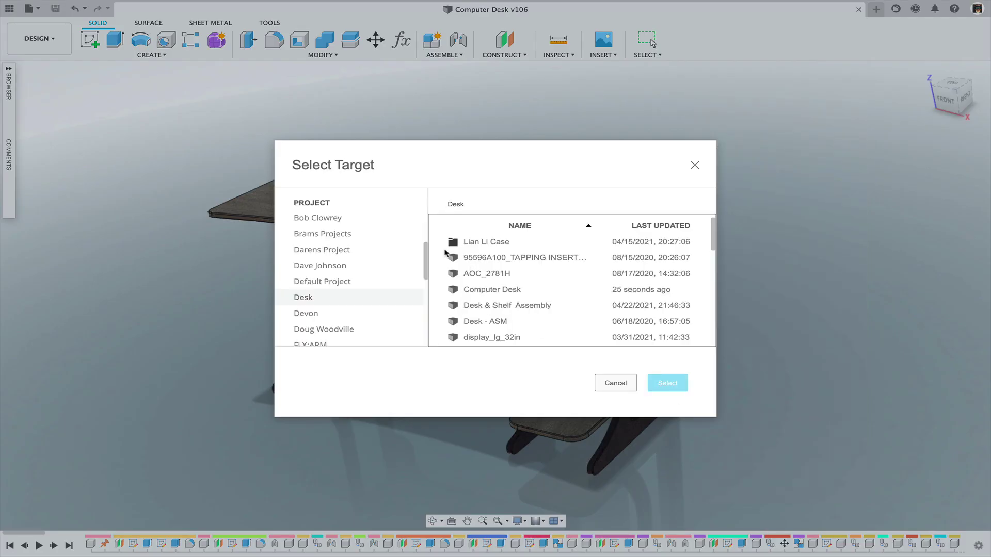
{"action": "scroll", "coordinate": [457, 266], "scroll_direction": "down", "scroll_amount": 2}
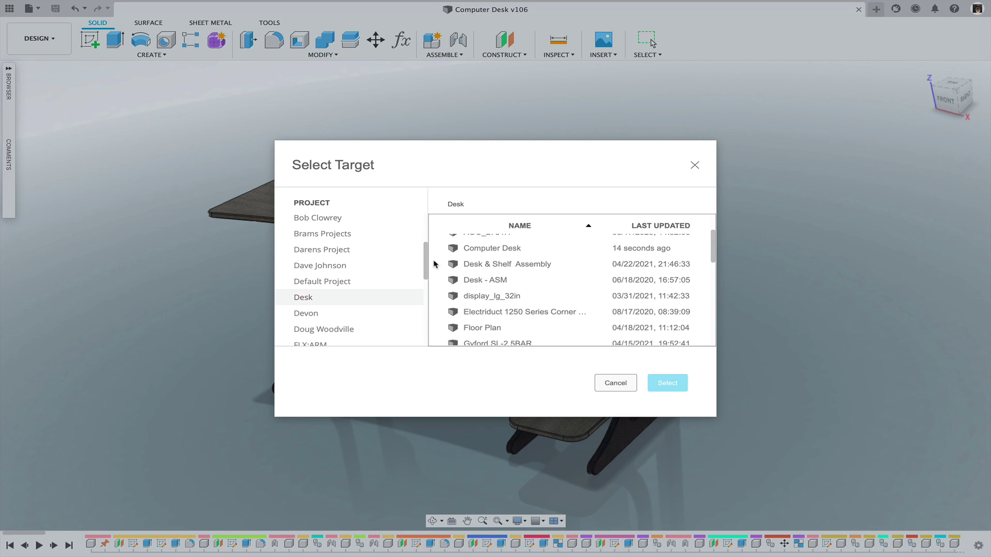
{"action": "scroll", "coordinate": [714, 257], "scroll_direction": "down", "scroll_amount": 1}
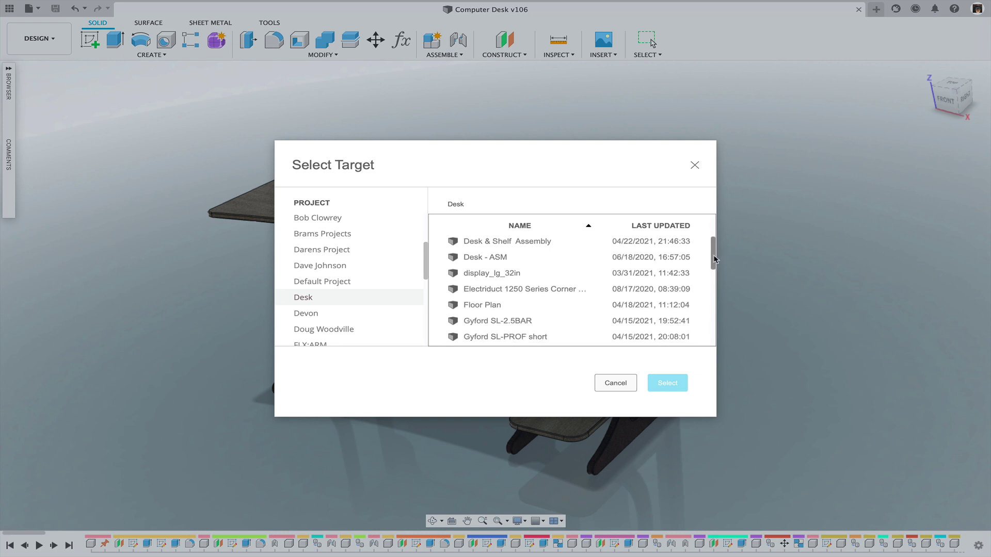
{"action": "left_click_drag", "start_coordinate": [714, 258], "coordinate": [712, 329]}
{"action": "left_click", "coordinate": [483, 324]}
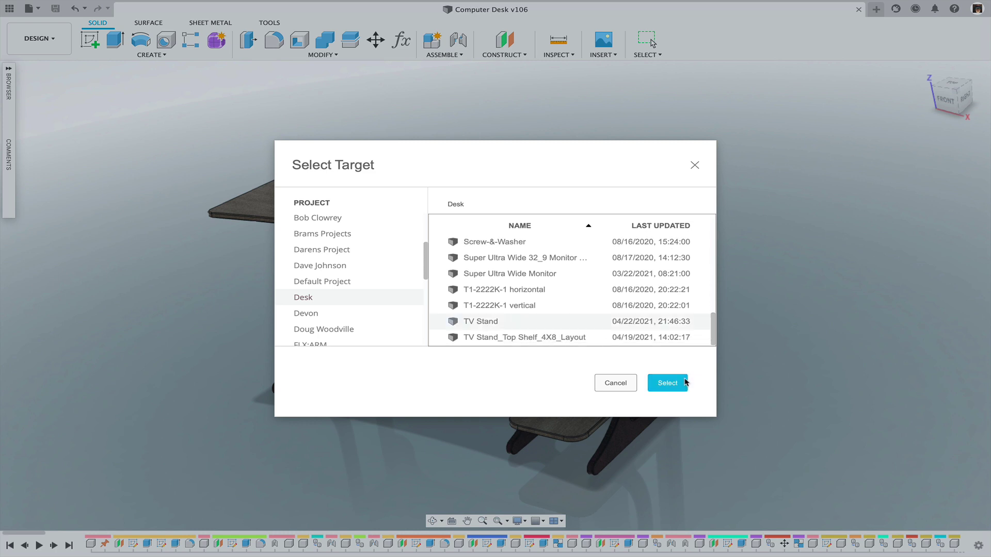
{"action": "left_click", "coordinate": [667, 383]}
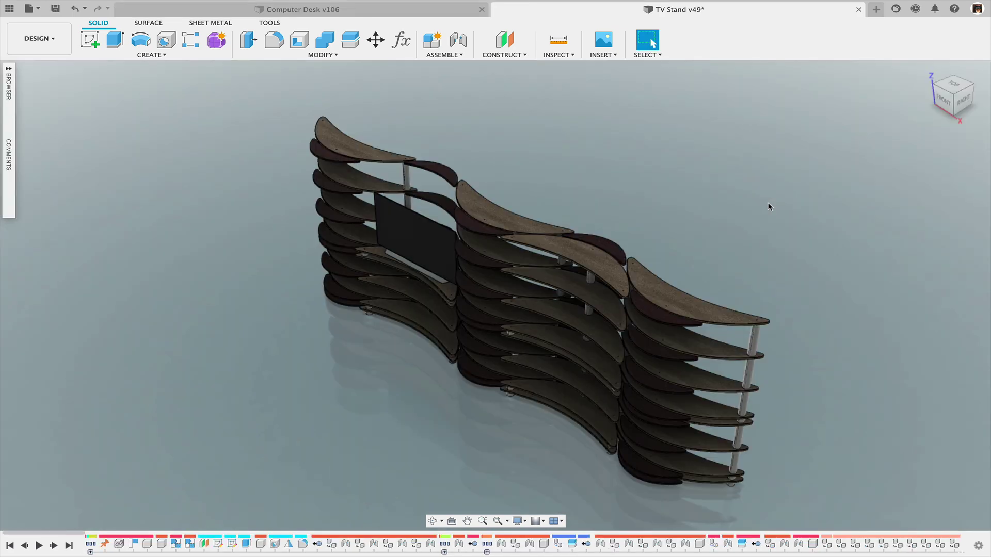
Open the TV stand's parameters and expand the derived Computer Desk v106 user parameters
{"action": "middle_click_drag", "start_coordinate": [724, 201], "coordinate": [797, 202], "text": "shift"}
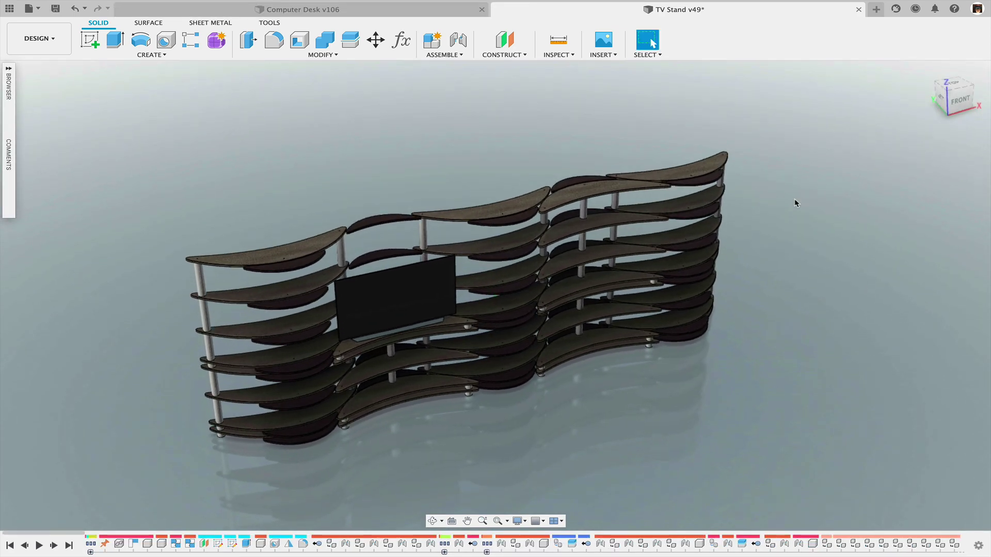
{"action": "middle_click_drag", "start_coordinate": [562, 144], "coordinate": [528, 144]}
{"action": "scroll", "coordinate": [533, 160], "scroll_direction": "up", "scroll_amount": 3}
{"action": "right_click", "coordinate": [530, 148]}
{"action": "left_click", "coordinate": [403, 47]}
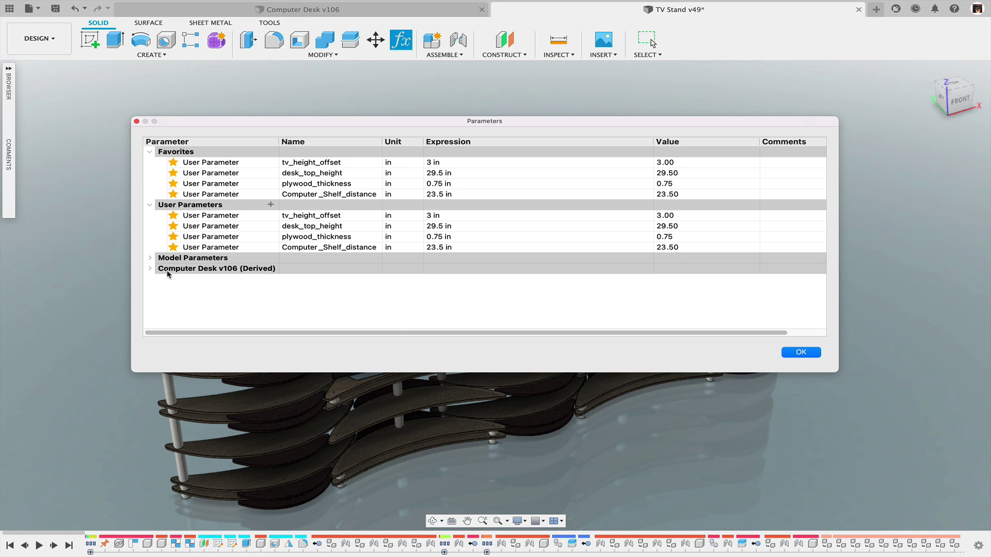
{"action": "left_click", "coordinate": [150, 269]}
{"action": "left_click", "coordinate": [161, 279]}
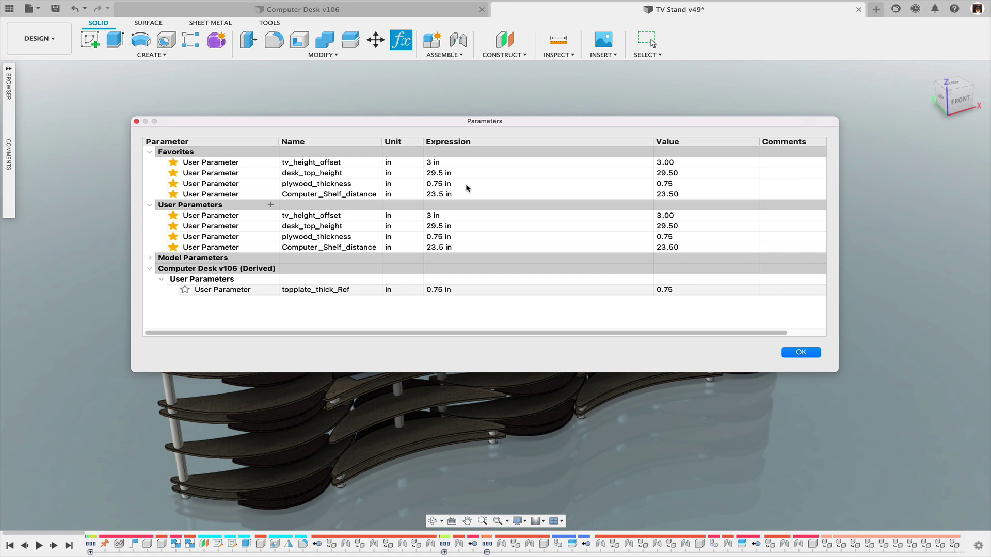
Attempt to re-link plywood_thickness, then restore it to .75 after an expression error
{"action": "double_click", "coordinate": [484, 184]}
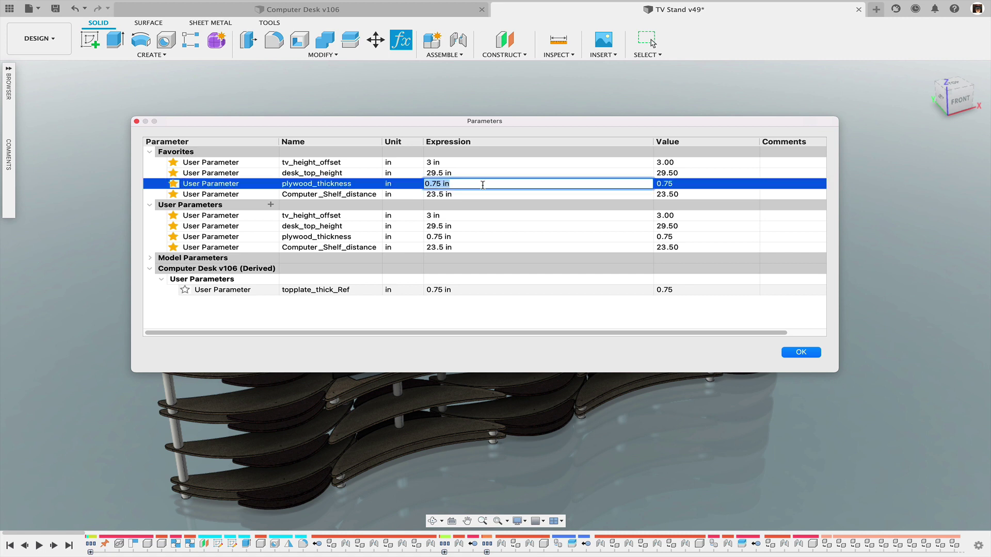
{"action": "type", "text": "to"}
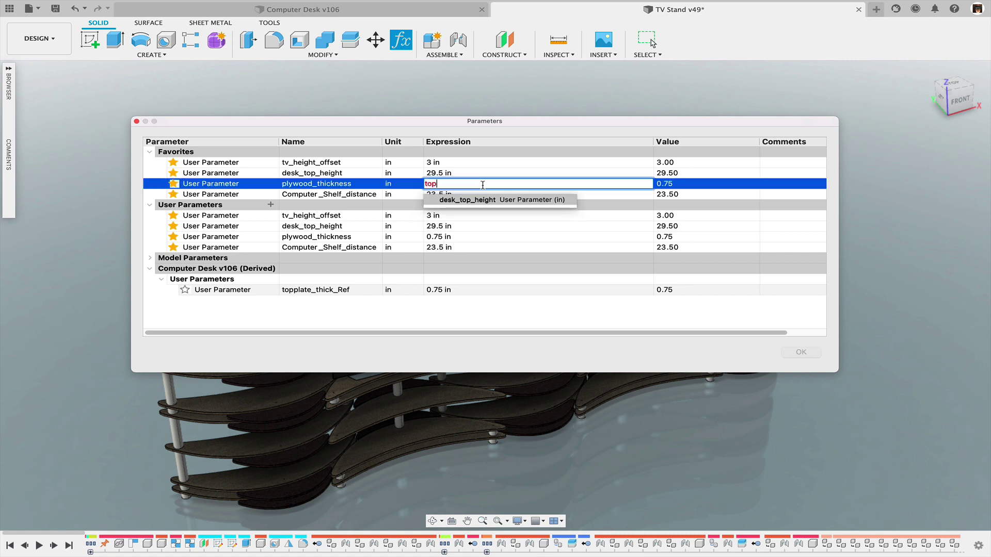
{"action": "type", "text": "p"}
{"action": "key", "text": "Return"}
{"action": "left_click_drag", "start_coordinate": [484, 185], "coordinate": [371, 178]}
{"action": "type", "text": "to"}
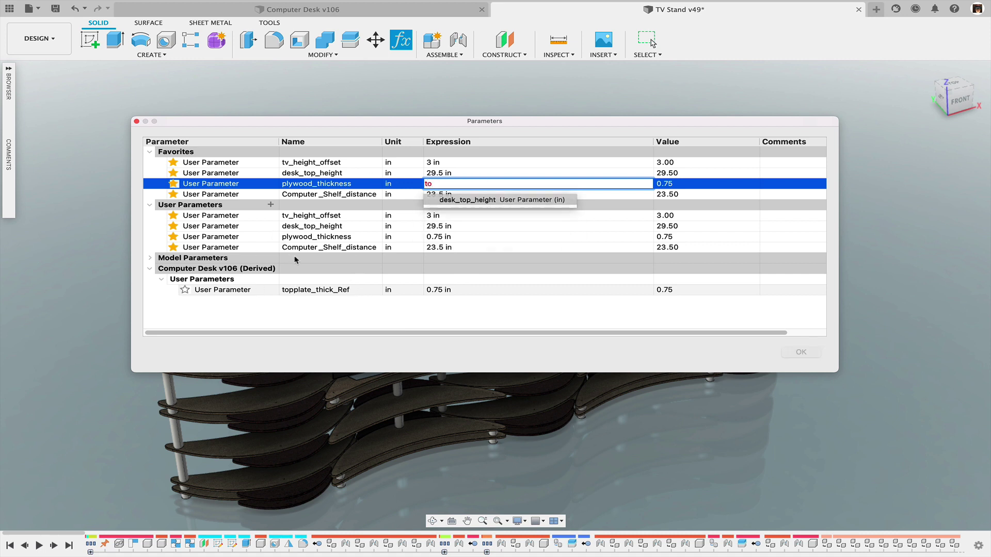
{"action": "left_click", "coordinate": [187, 295]}
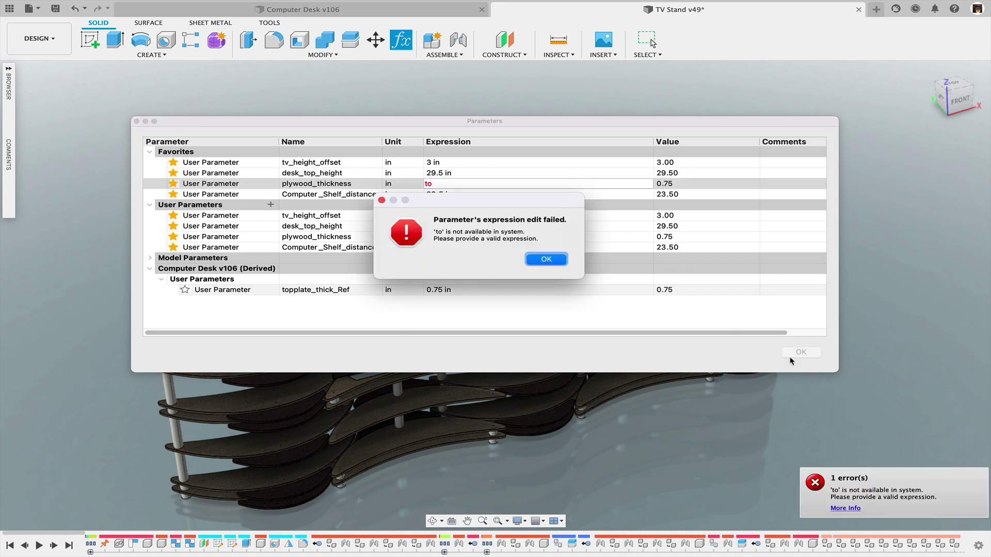
{"action": "left_click", "coordinate": [556, 260]}
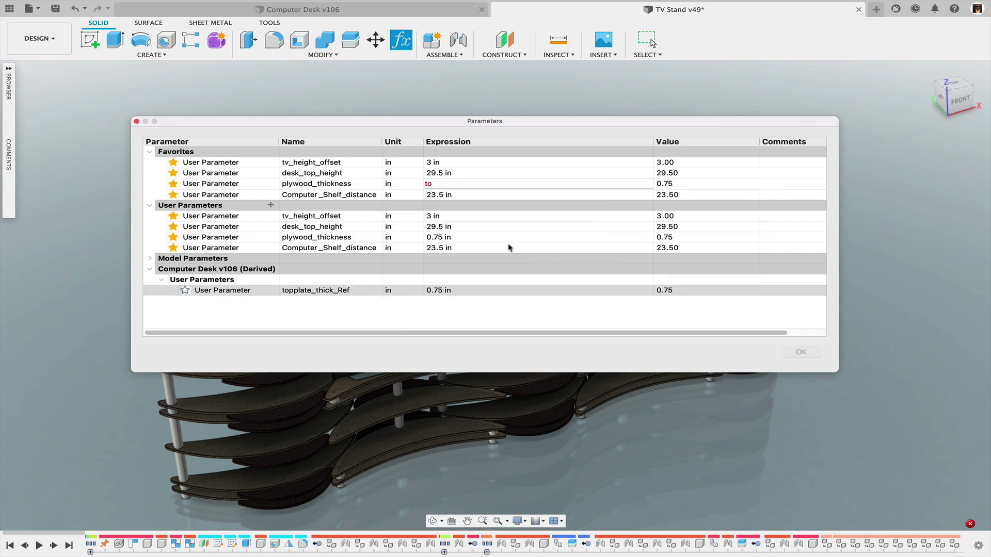
{"action": "key", "text": "BackSpace"}
{"action": "key", "text": "BackSpace"}
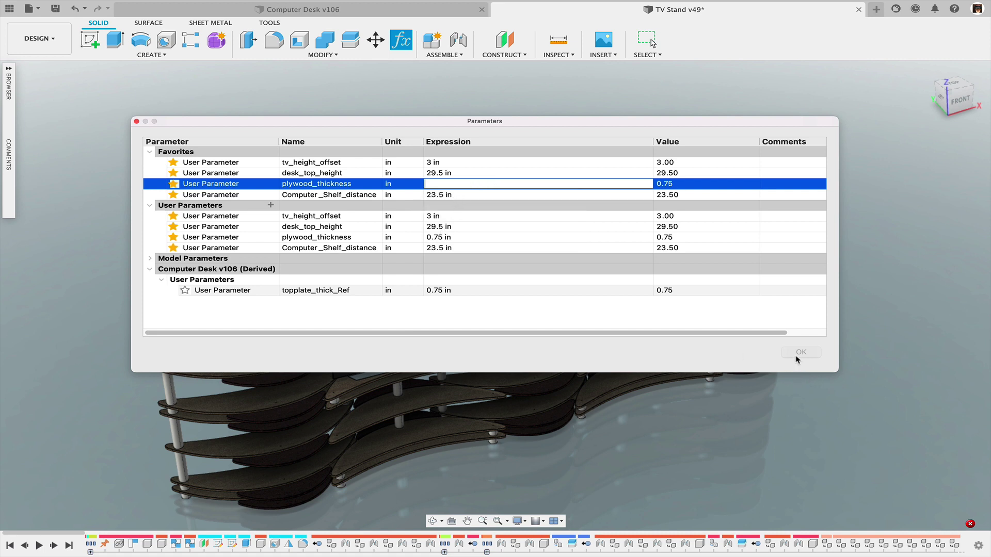
{"action": "type", "text": ".75"}
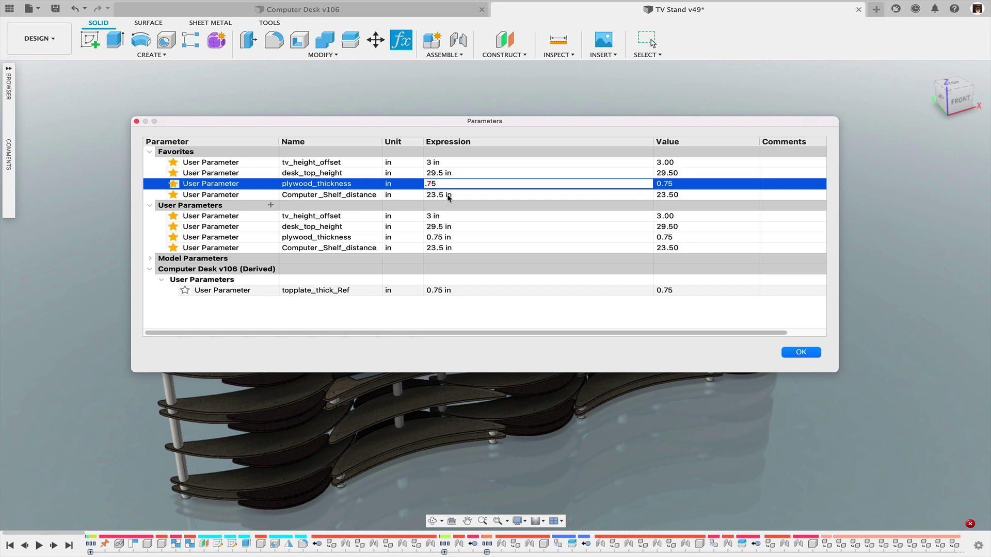
{"action": "key", "text": "Return"}
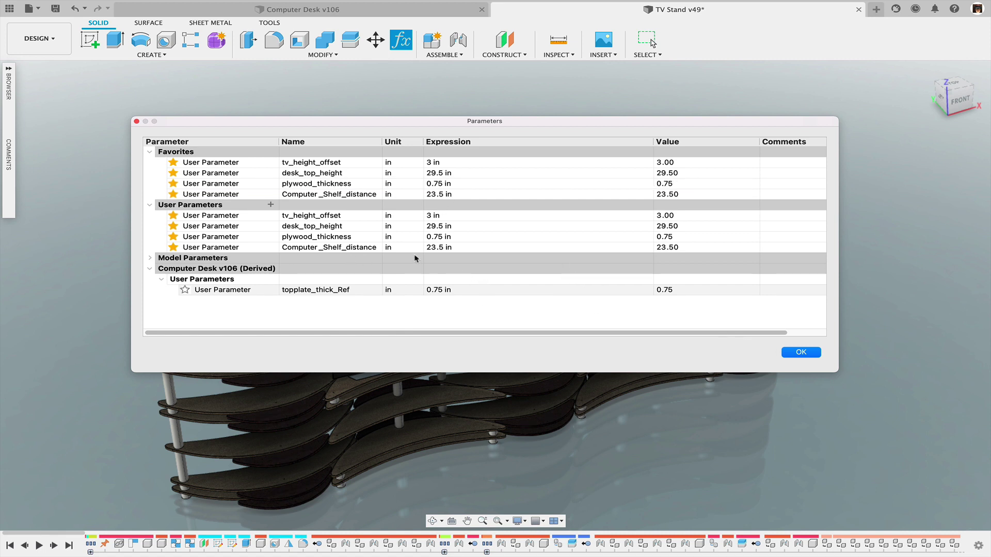
Star topplate_thick_Ref and set plywood_thickness's expression to topplate_thick_Ref
{"action": "left_click", "coordinate": [185, 289]}
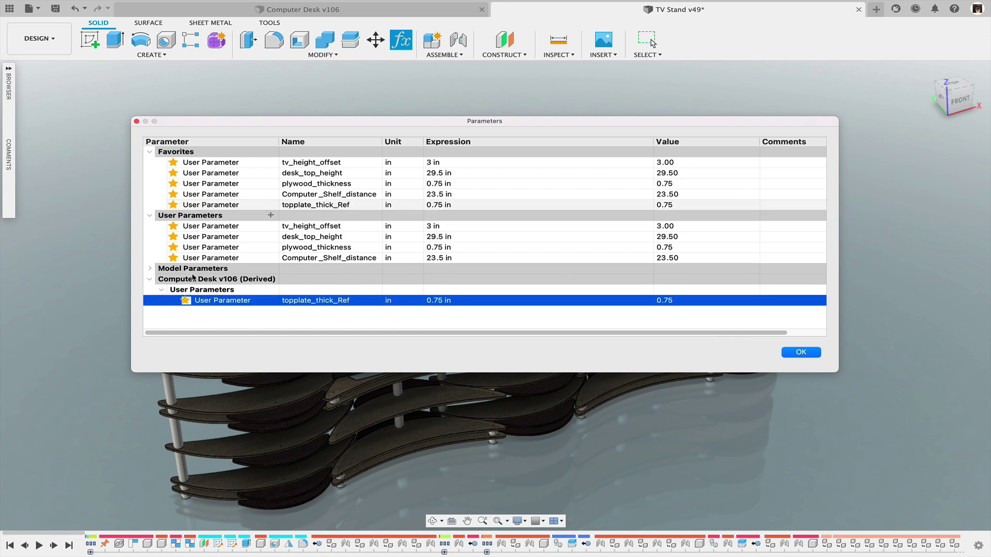
{"action": "left_click", "coordinate": [462, 184]}
{"action": "type", "text": "to"}
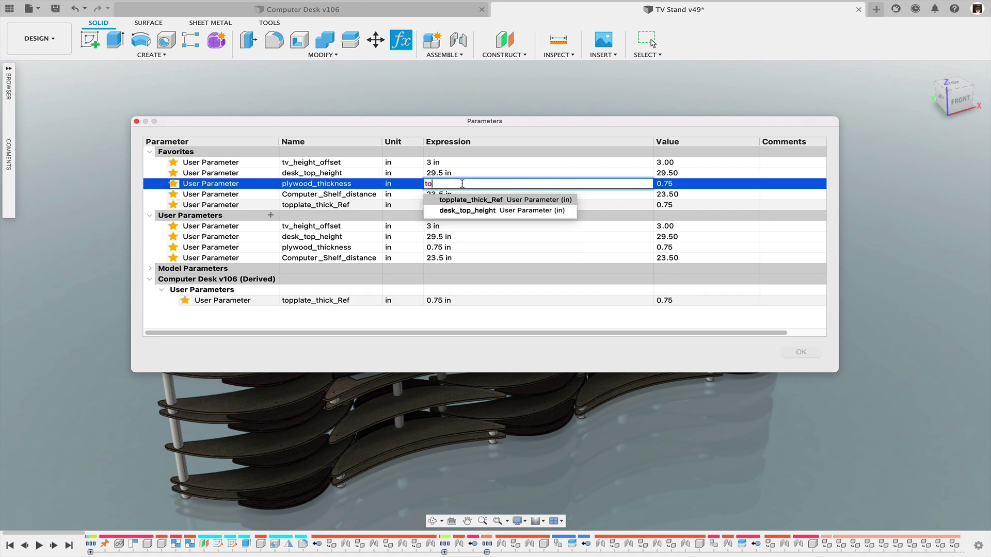
{"action": "left_click", "coordinate": [469, 200]}
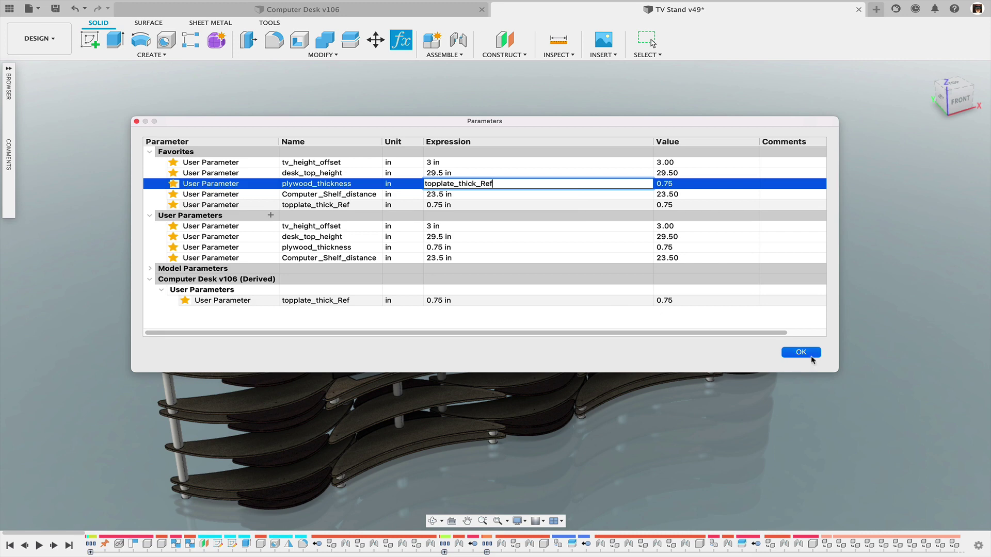
{"action": "left_click", "coordinate": [808, 354]}
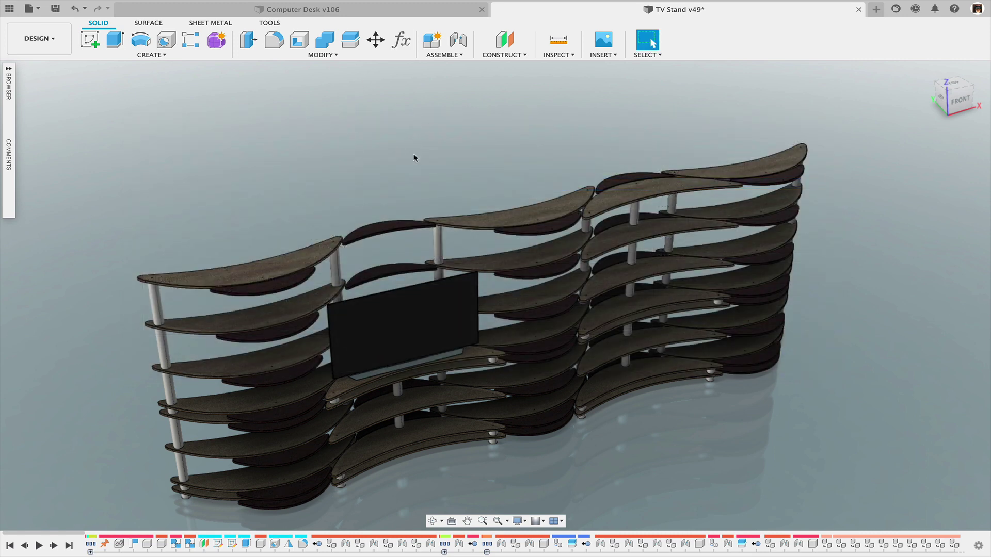
{"action": "left_click", "coordinate": [313, 11]}
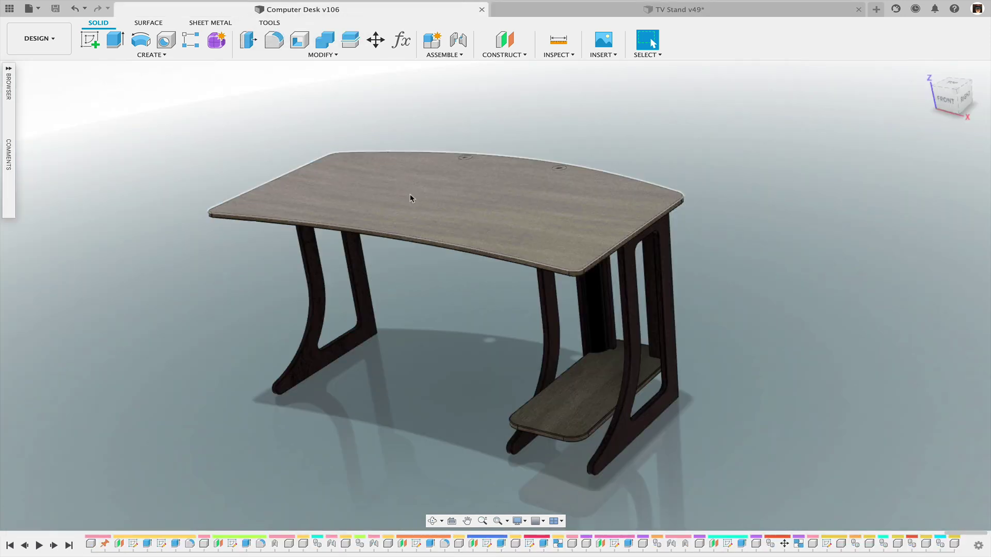
{"action": "left_click", "coordinate": [562, 10]}
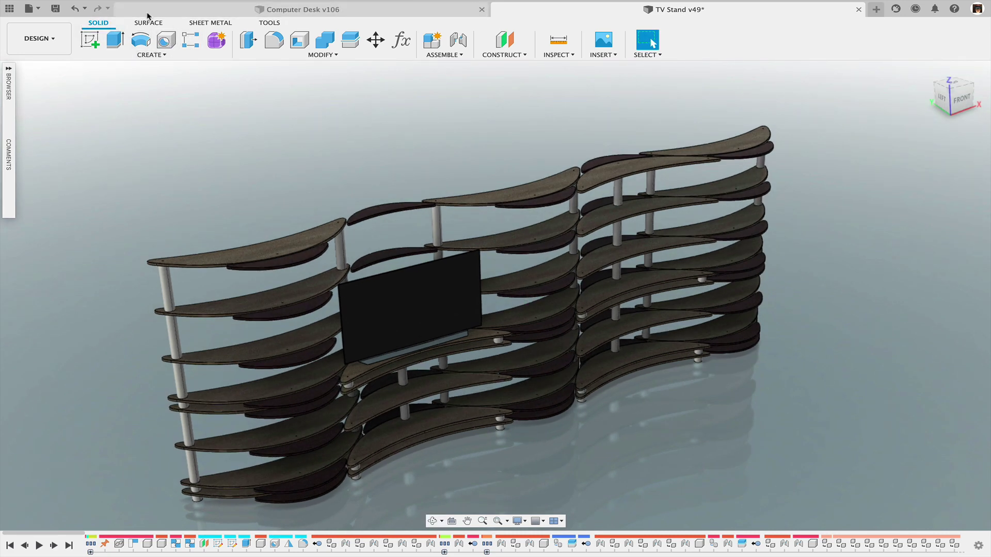
{"action": "middle_click_drag", "start_coordinate": [711, 454], "coordinate": [689, 343], "text": "shift"}
{"action": "right_click", "coordinate": [671, 377]}
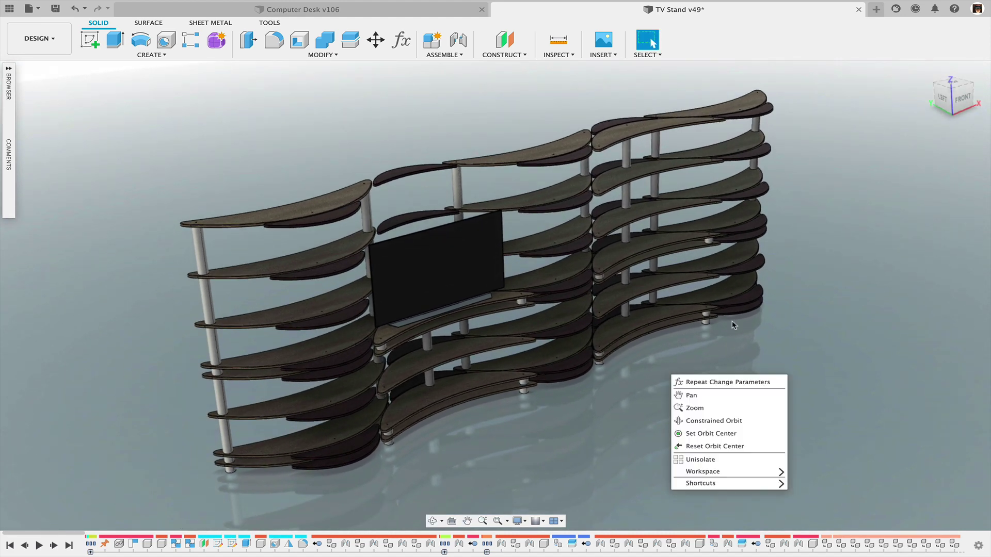
{"action": "left_click", "coordinate": [831, 313]}
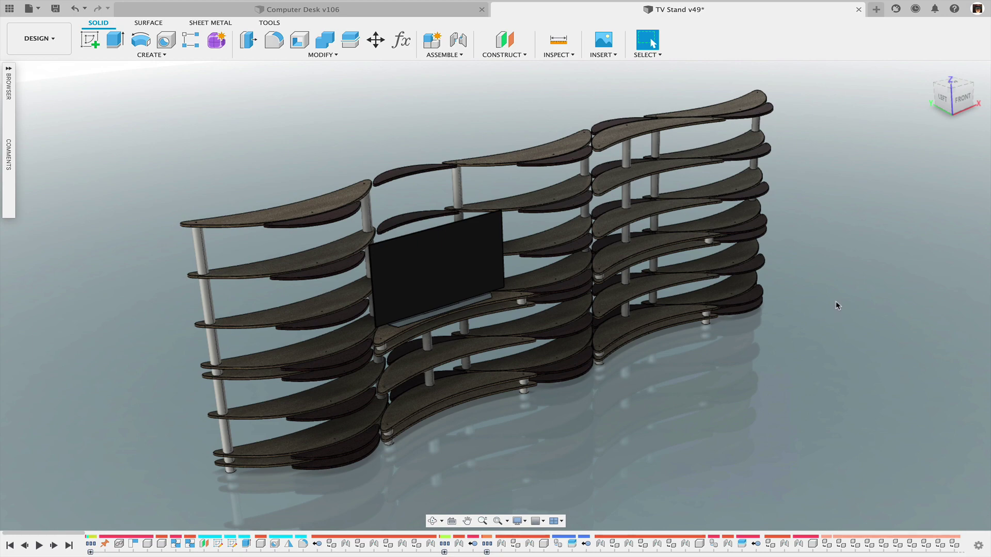
{"action": "mouse_move", "coordinate": [839, 303]}
{"action": "middle_mouse_down", "text": "shift"}
{"action": "mouse_move", "coordinate": [847, 285]}
{"action": "mouse_move", "coordinate": [821, 306]}
{"action": "middle_mouse_up", "text": "shift"}
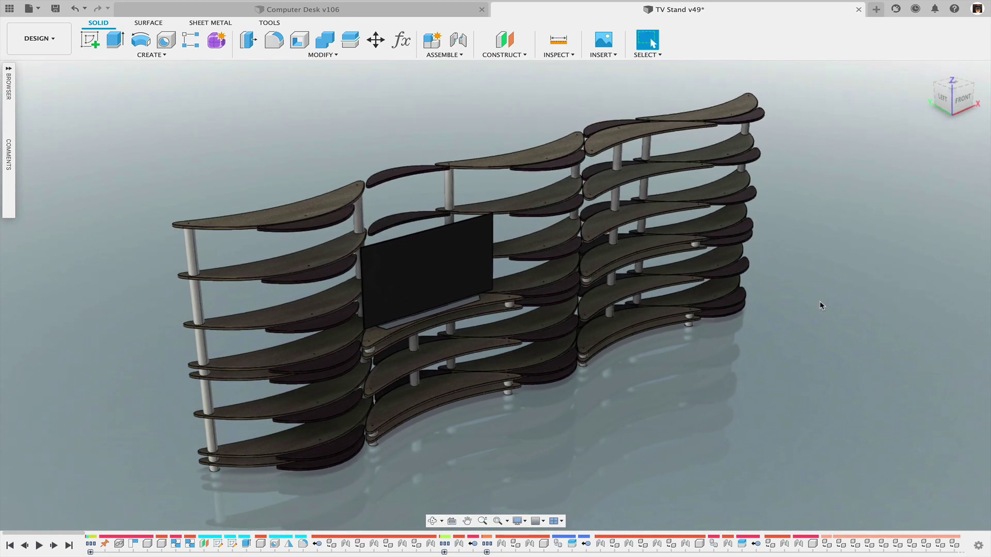
{"action": "middle_click_drag", "start_coordinate": [821, 272], "coordinate": [812, 263], "text": "shift"}
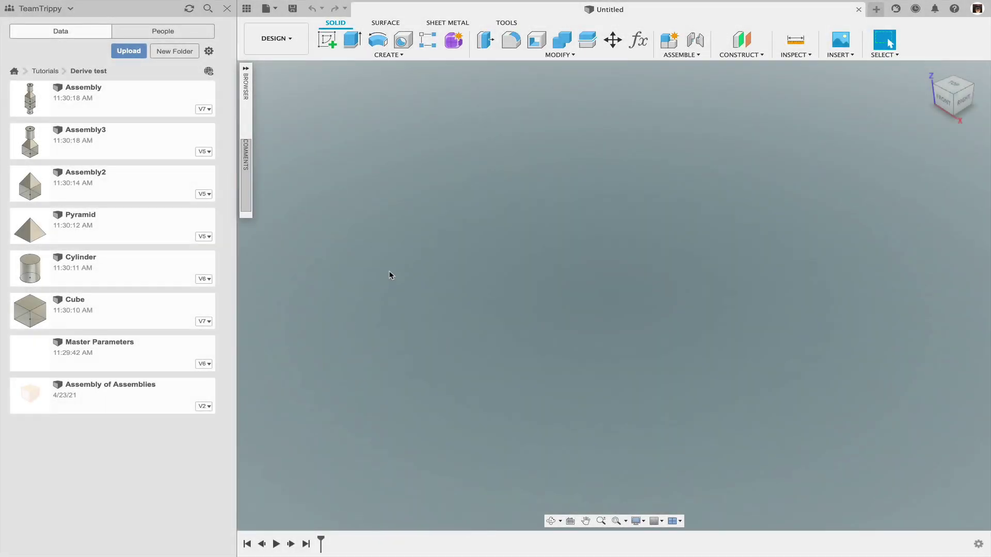
{"action": "double_click", "coordinate": [119, 359]}
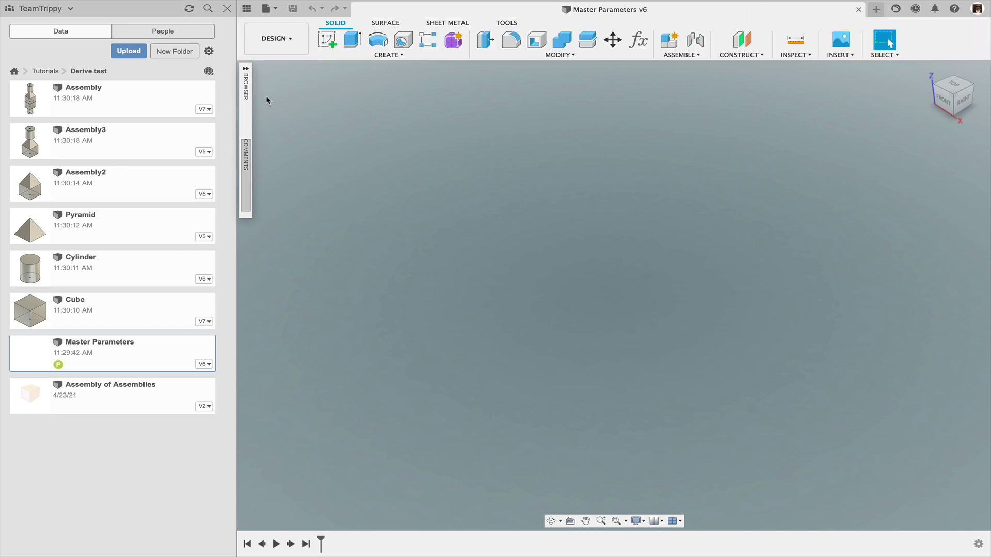
{"action": "left_click", "coordinate": [248, 78]}
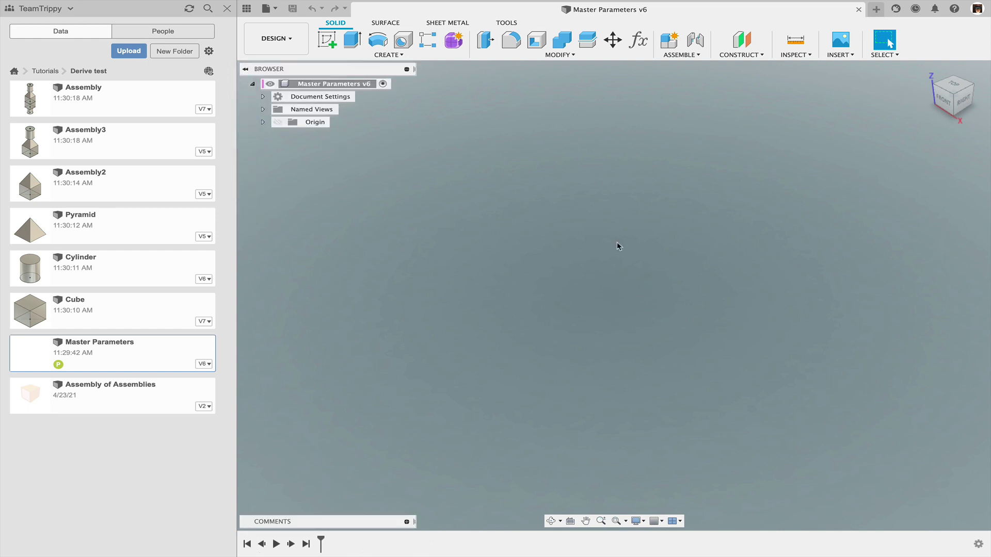
{"action": "left_click", "coordinate": [638, 40]}
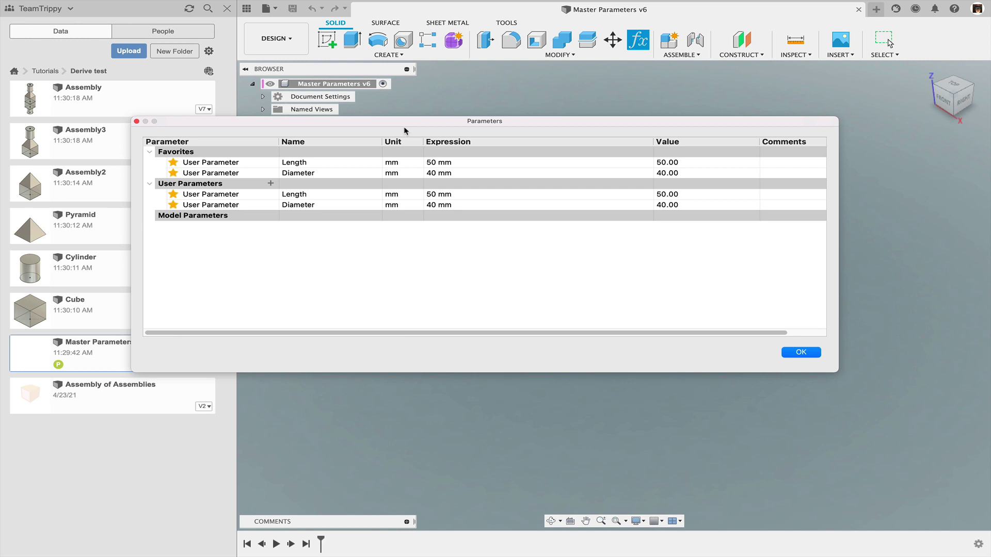
{"action": "left_click_drag", "start_coordinate": [428, 130], "coordinate": [523, 136]}
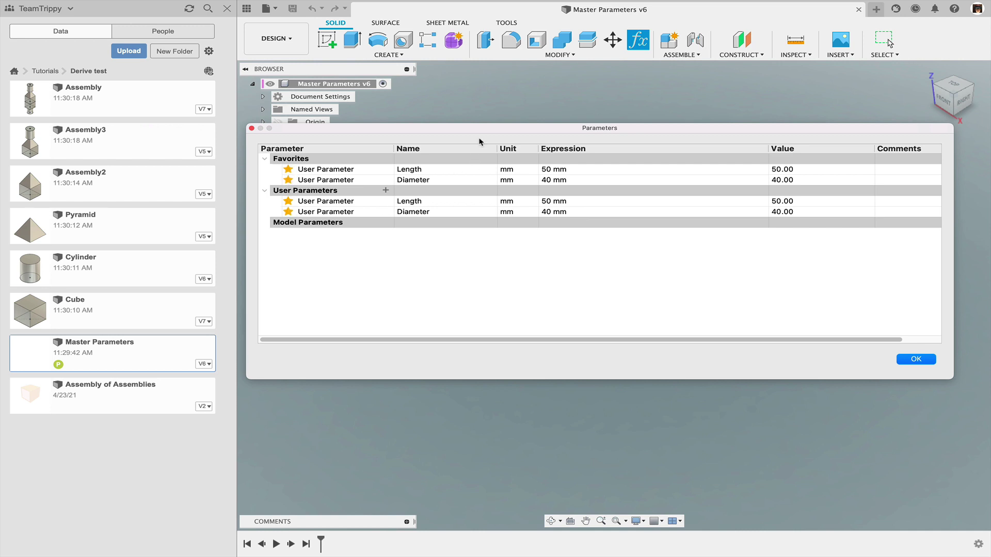
{"action": "left_click_drag", "start_coordinate": [487, 130], "coordinate": [488, 119]}
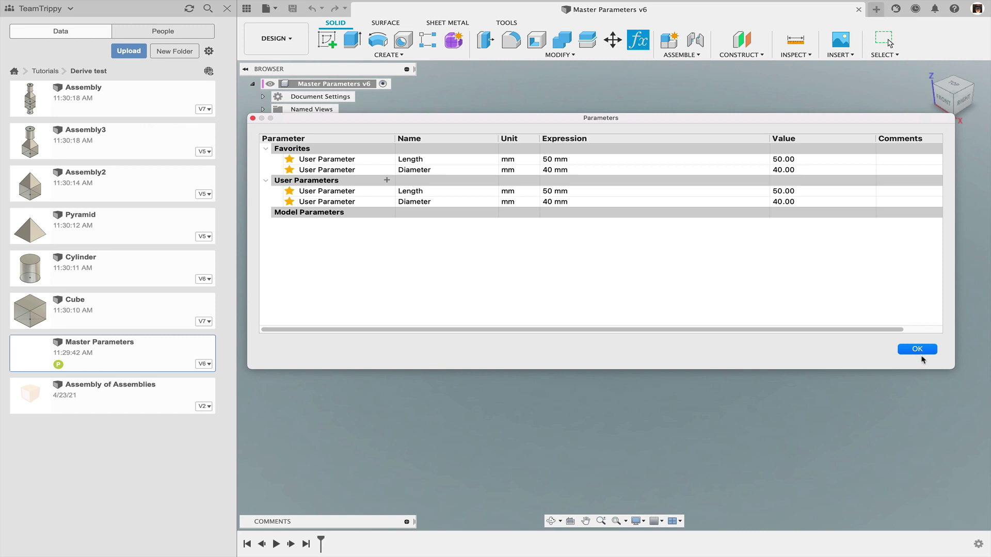
{"action": "left_click", "coordinate": [924, 352]}
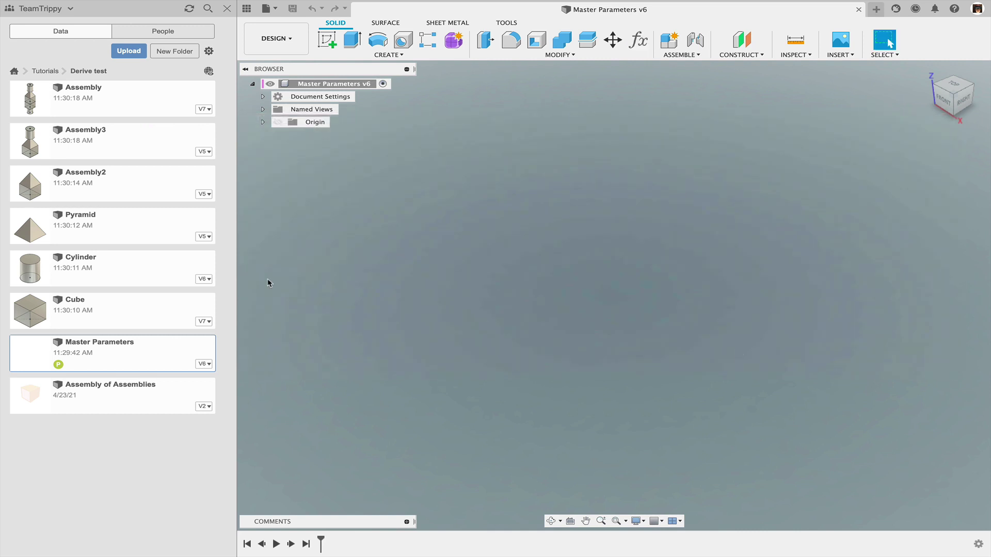
{"action": "double_click", "coordinate": [110, 274]}
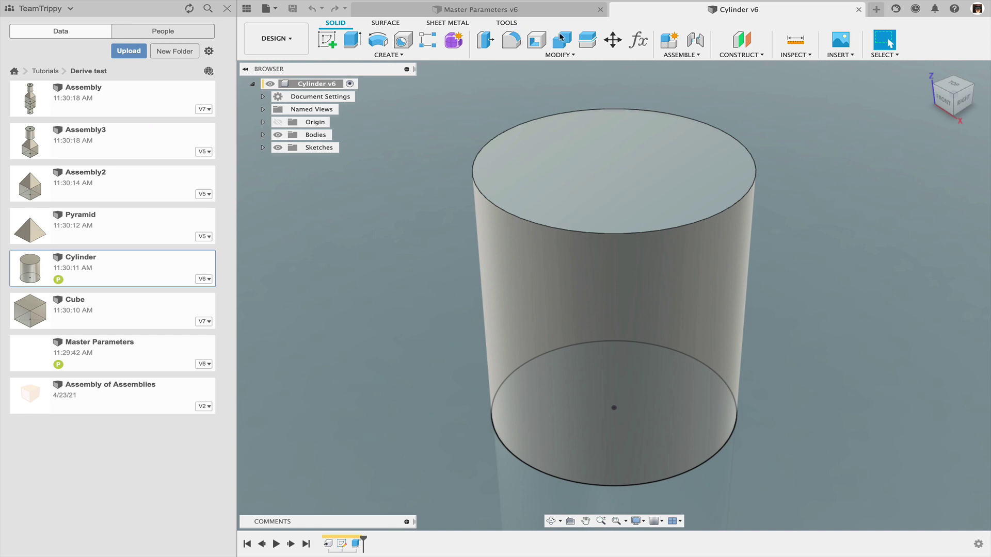
{"action": "left_click", "coordinate": [638, 40]}
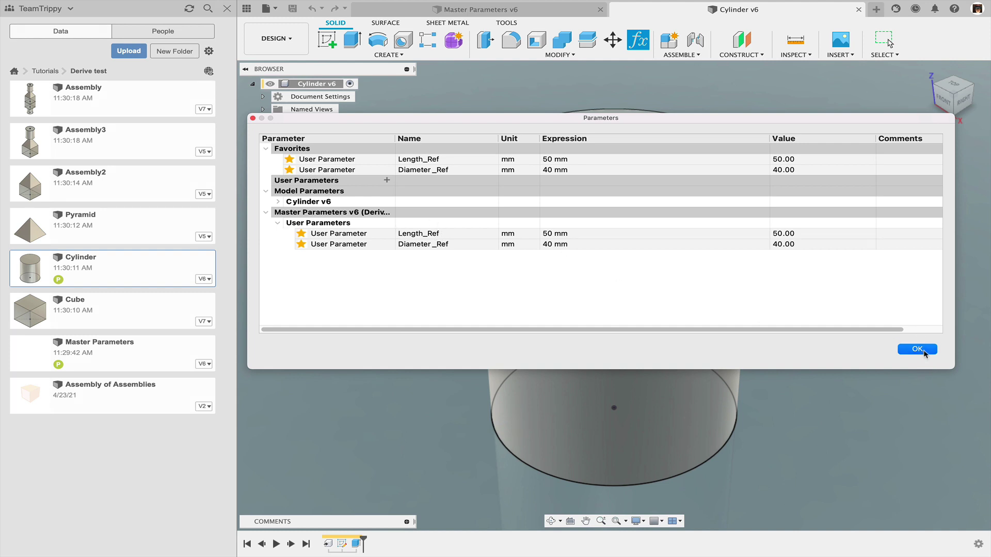
{"action": "left_click", "coordinate": [923, 352]}
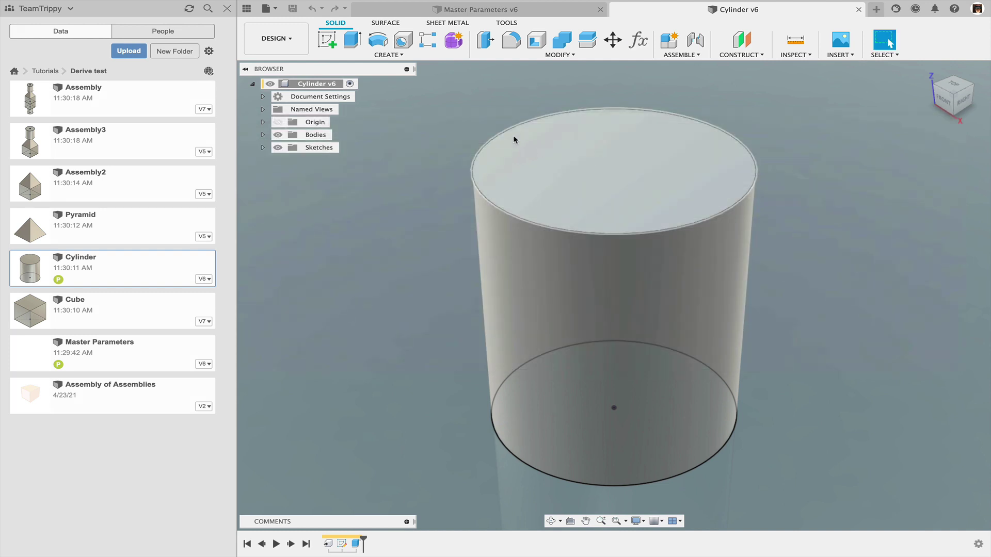
{"action": "left_click", "coordinate": [473, 16]}
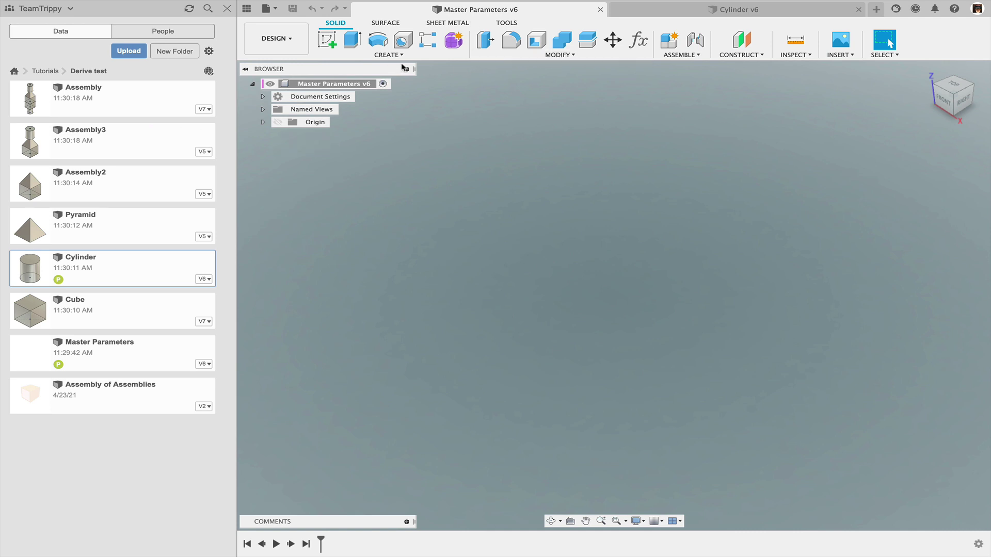
{"action": "left_click", "coordinate": [638, 40]}
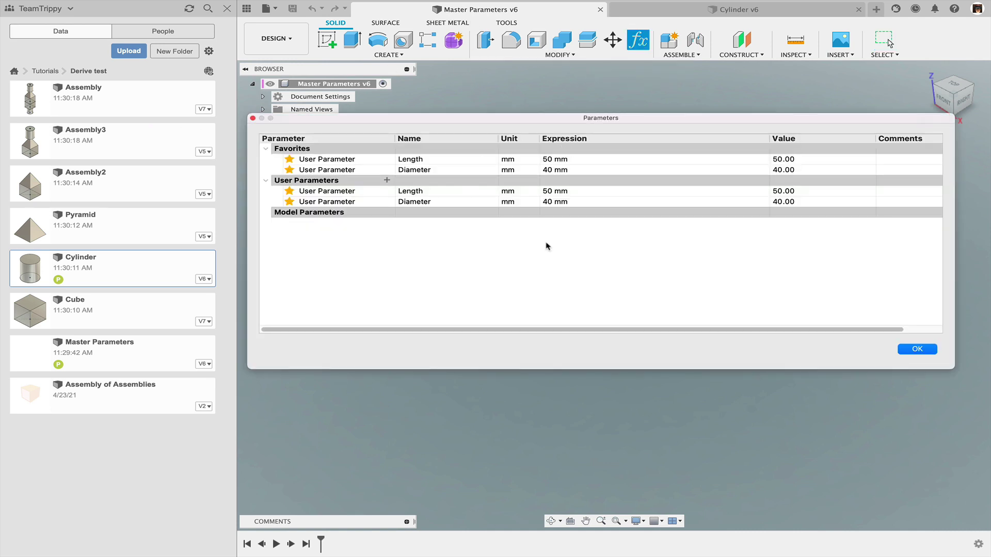
{"action": "left_click", "coordinate": [929, 351]}
{"action": "left_click", "coordinate": [719, 10]}
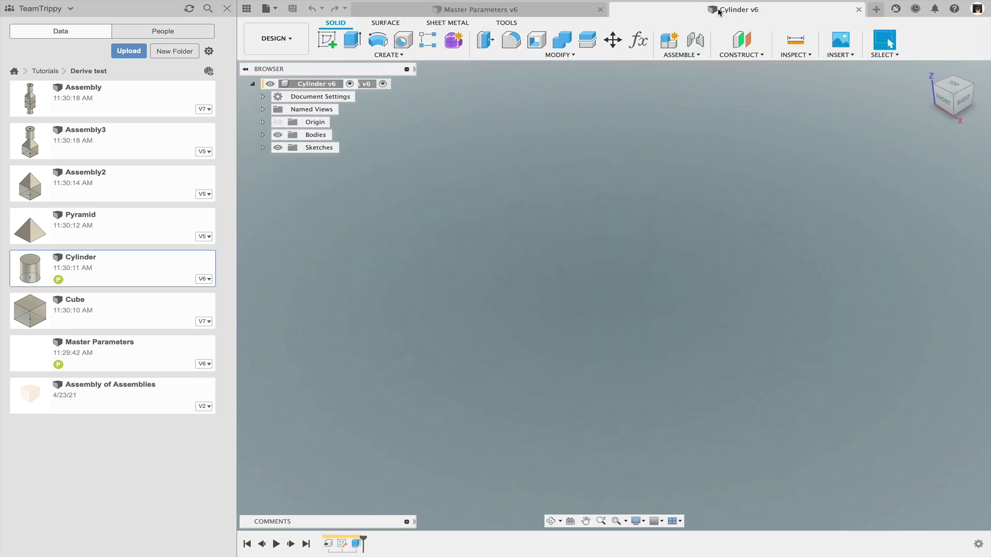
{"action": "left_click", "coordinate": [859, 10]}
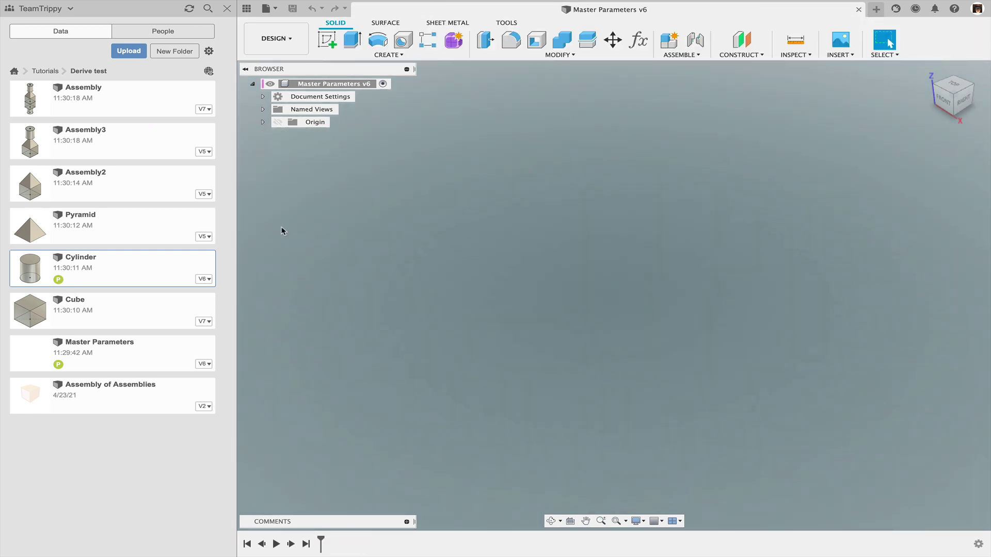
{"action": "right_click", "coordinate": [110, 273]}
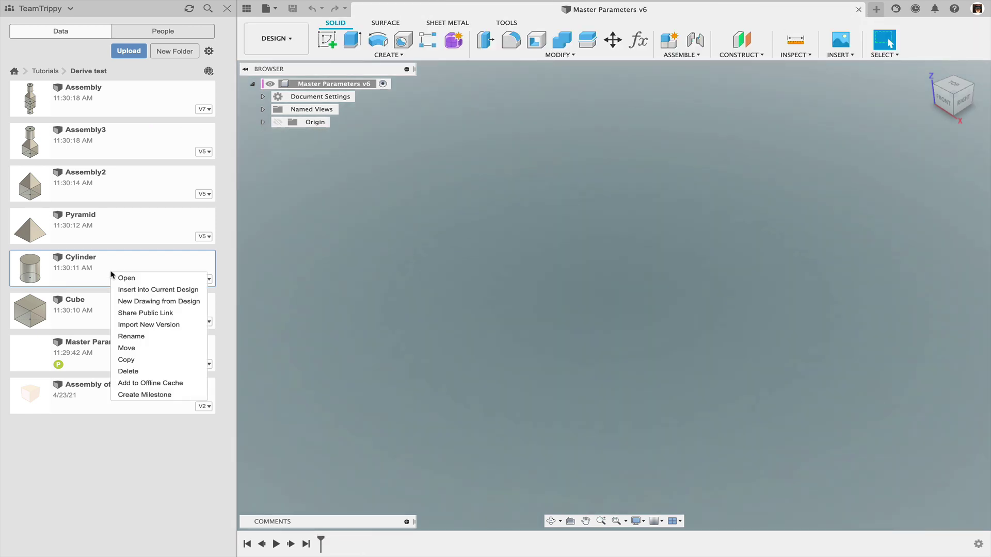
{"action": "left_click", "coordinate": [157, 290]}
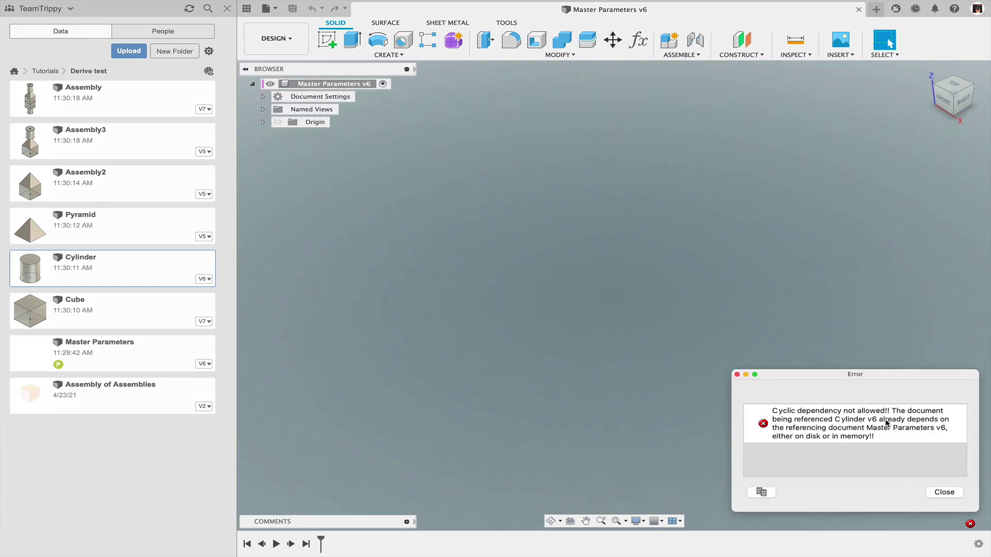
{"action": "left_click", "coordinate": [945, 495]}
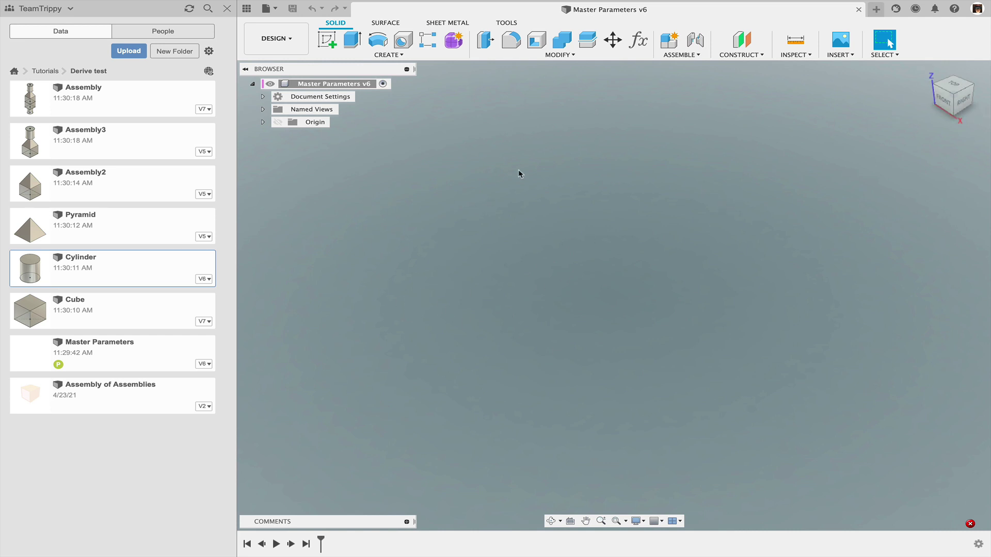
Open the Assembly design and expand Assembly3 and Assembly2 to show the Cube and Pyramid
{"action": "double_click", "coordinate": [93, 105]}
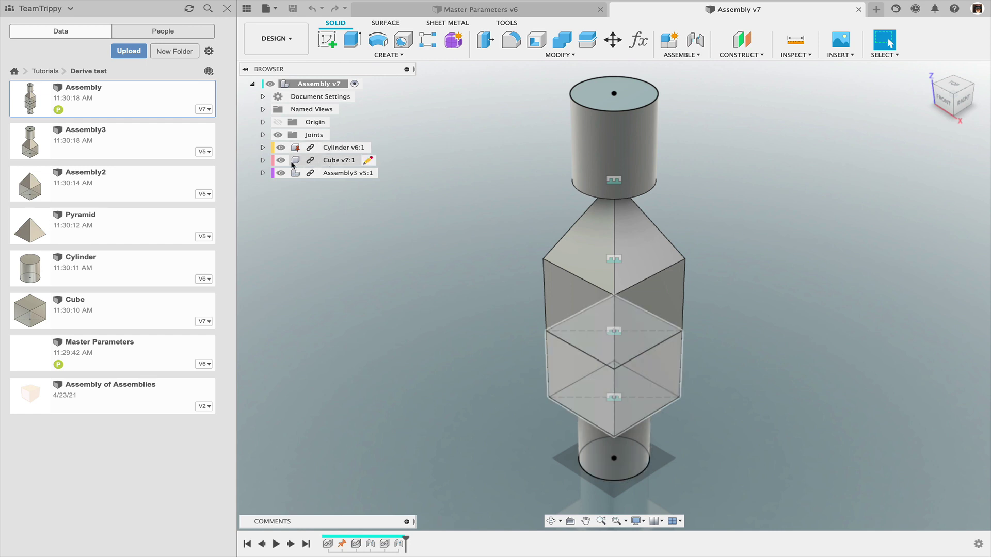
{"action": "left_click", "coordinate": [263, 173]}
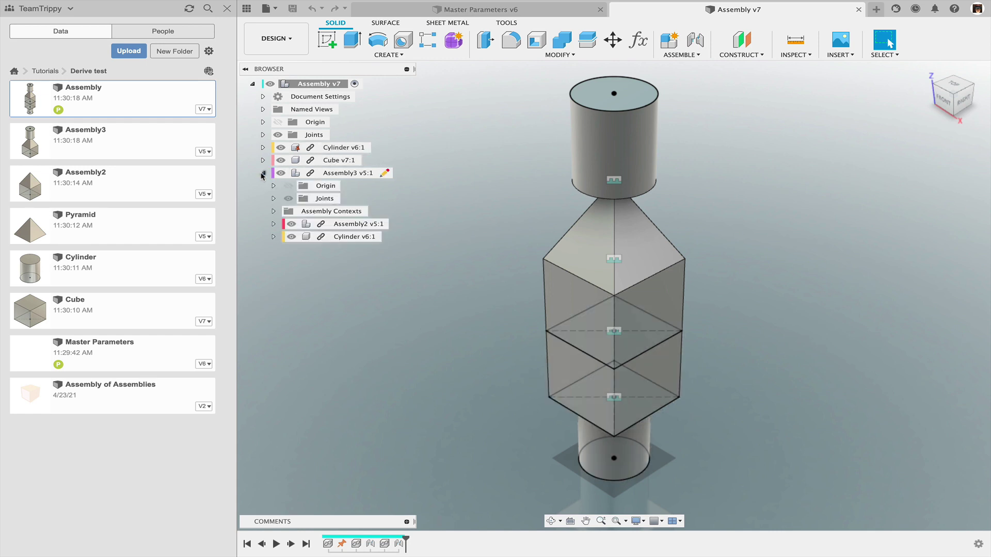
{"action": "left_click", "coordinate": [274, 225]}
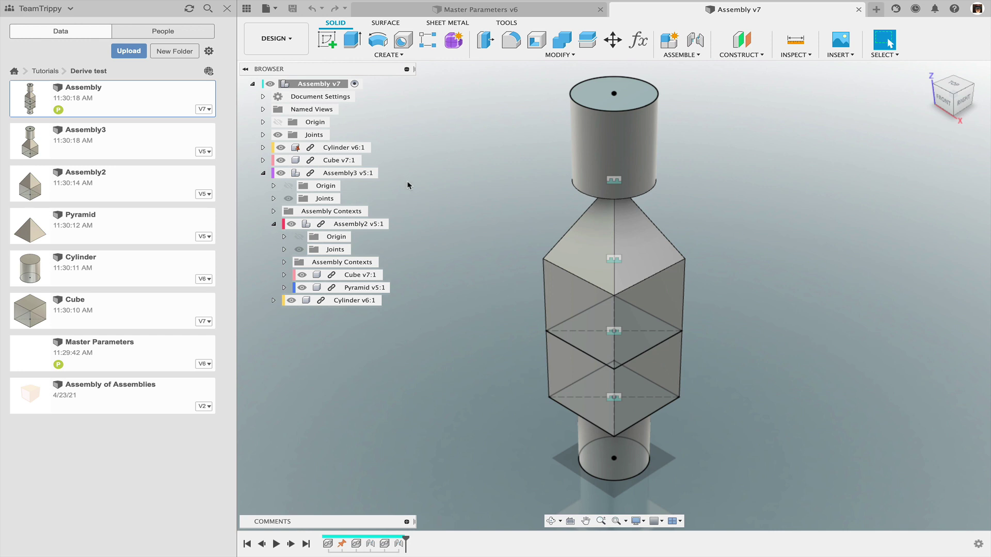
Set master Length to 60 mm and Diameter to 70 mm, then save Master Parameters as v7
{"action": "left_click", "coordinate": [467, 9]}
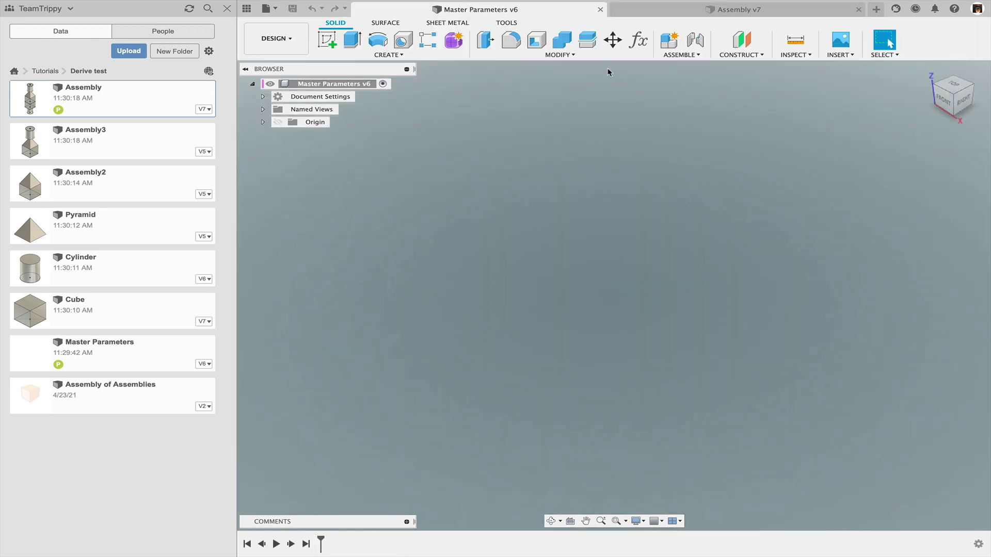
{"action": "left_click", "coordinate": [642, 49]}
{"action": "left_click", "coordinate": [573, 159]}
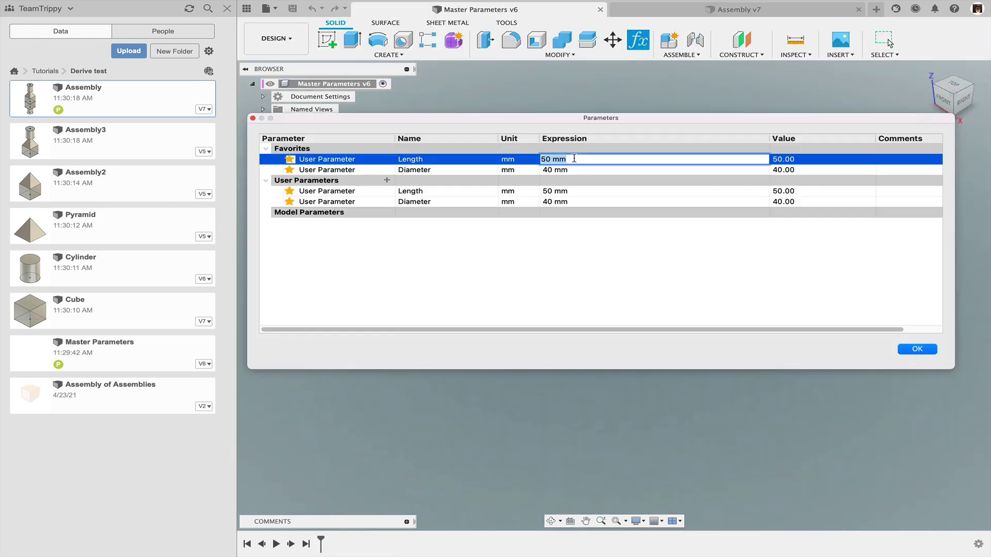
{"action": "type", "text": "60"}
{"action": "left_click", "coordinate": [562, 171]}
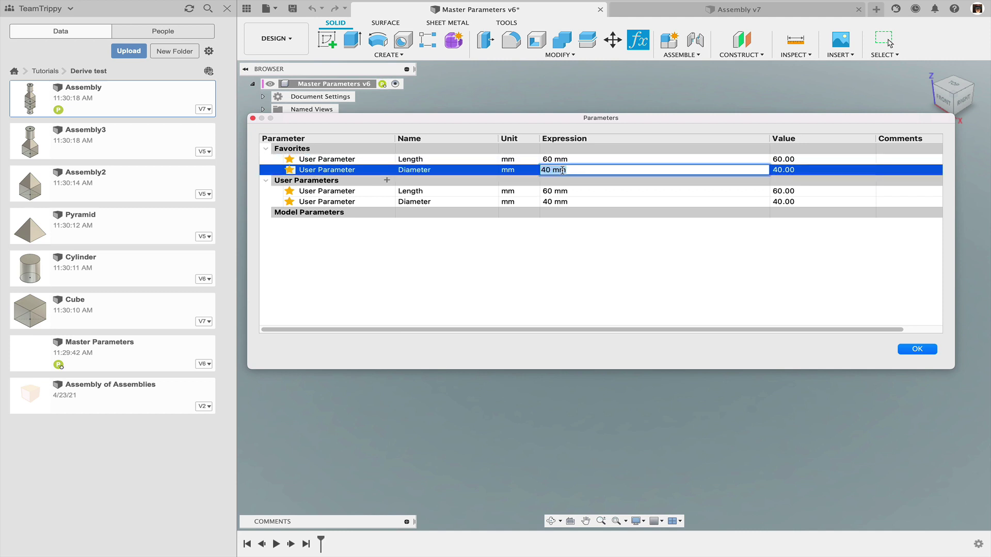
{"action": "type", "text": "70"}
{"action": "key", "text": "Return"}
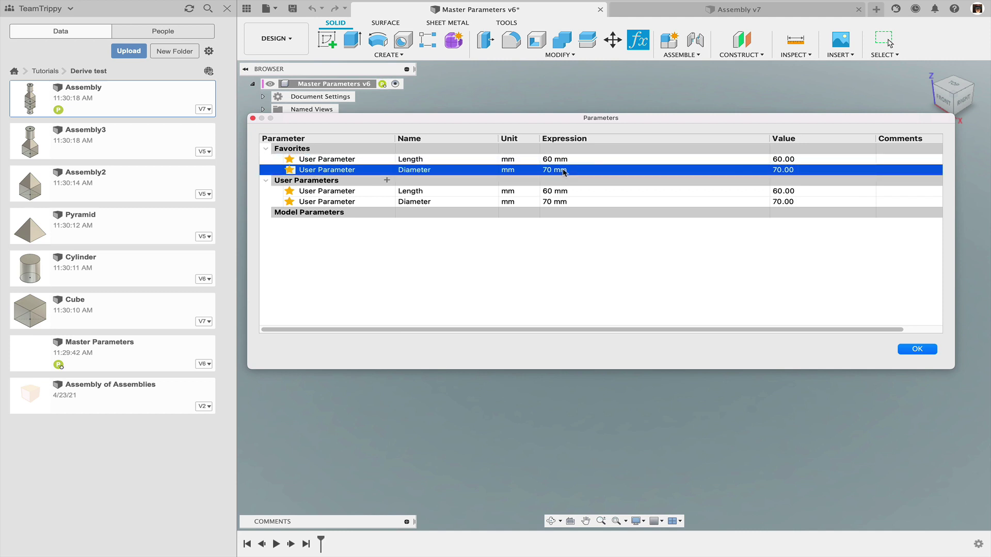
{"action": "left_click", "coordinate": [917, 350]}
{"action": "left_click", "coordinate": [292, 9]}
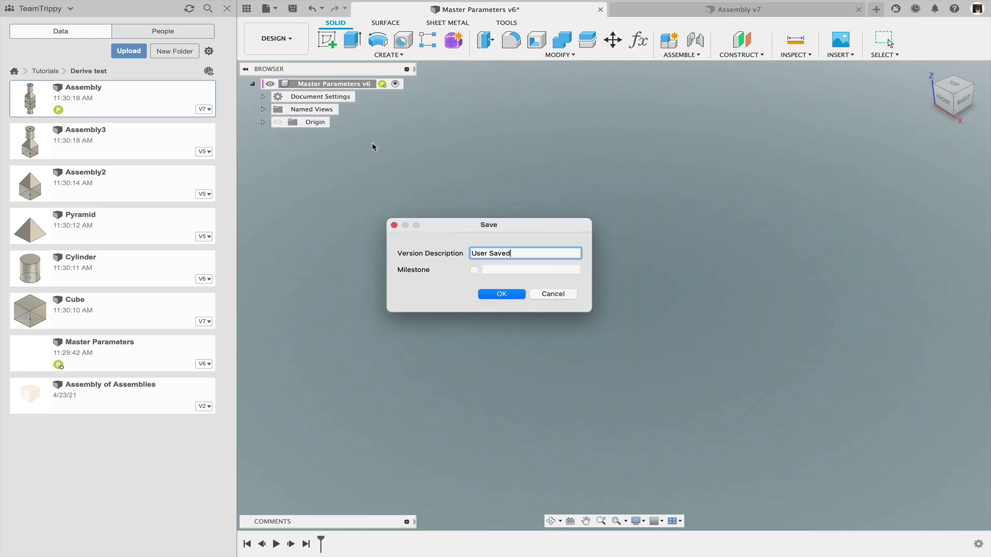
{"action": "left_click", "coordinate": [503, 296]}
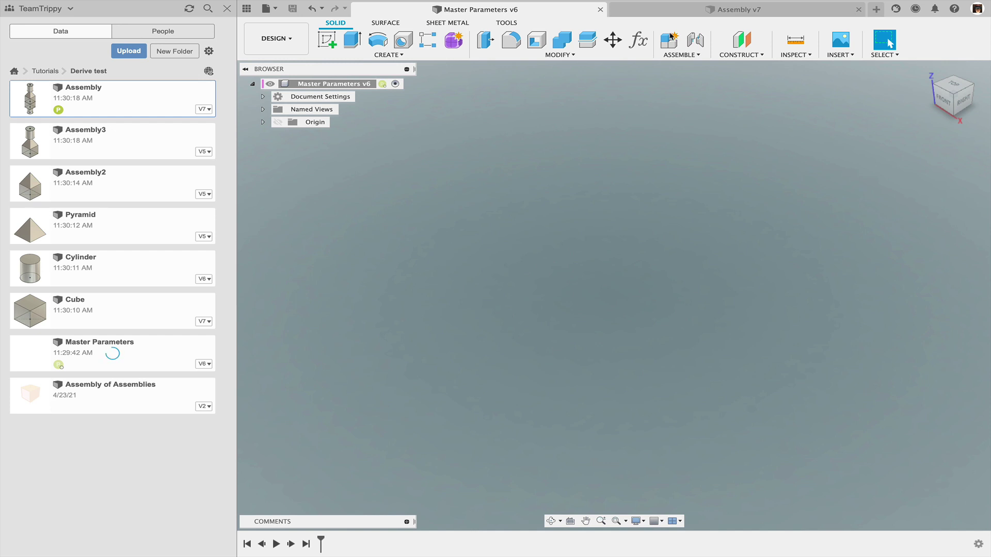
Update the Assembly's out-of-date references and save it with all 6 designs as v8
{"action": "left_click", "coordinate": [690, 11]}
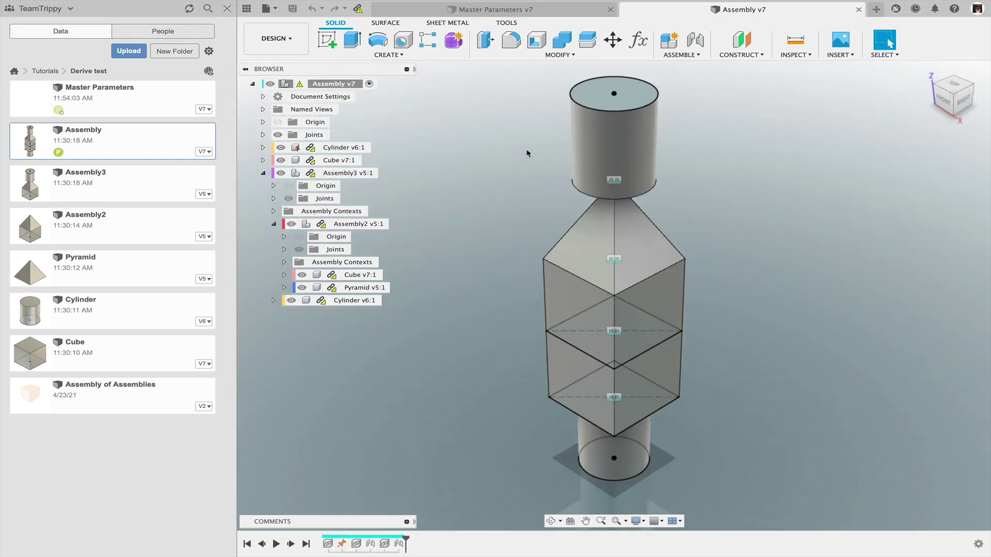
{"action": "left_click", "coordinate": [359, 10]}
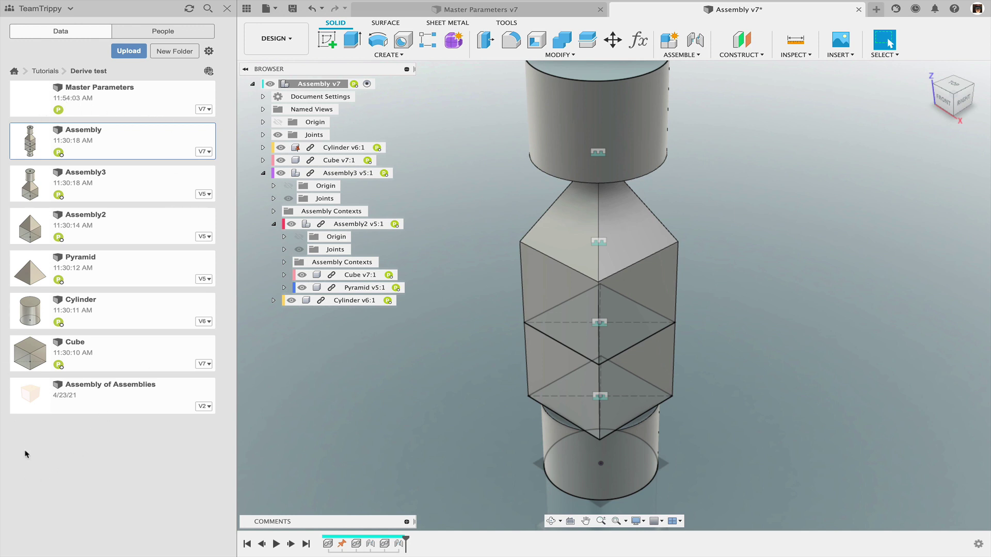
{"action": "left_click", "coordinate": [293, 9]}
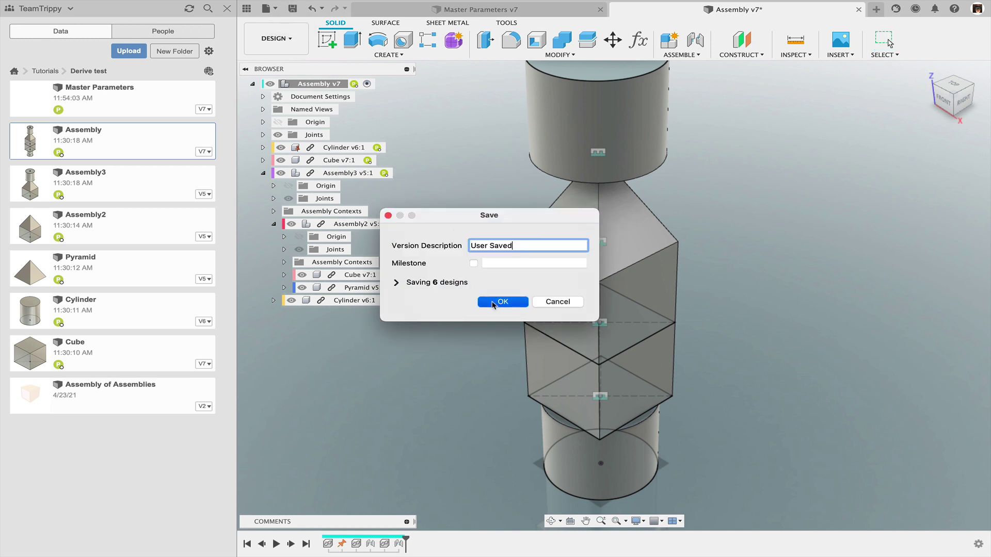
{"action": "key", "text": "Return"}
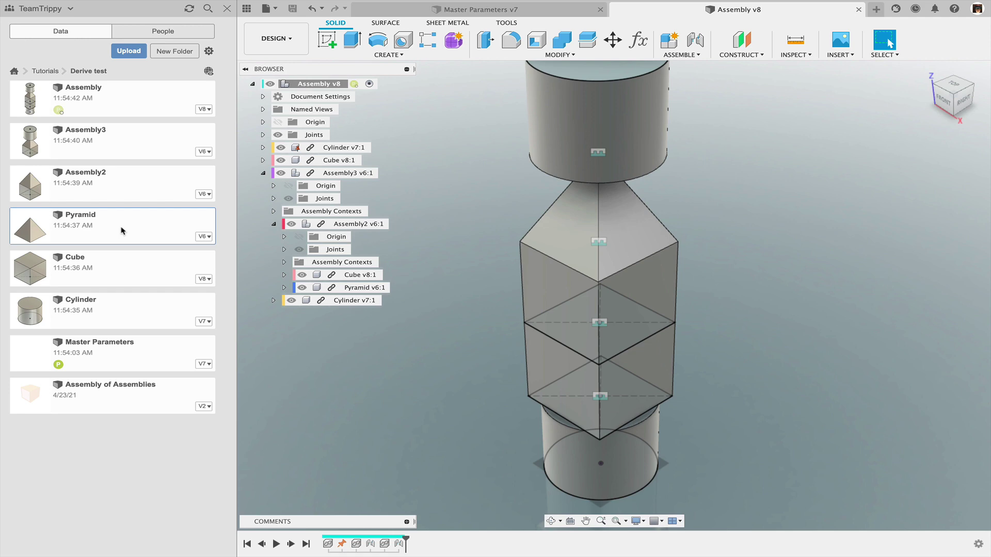
Verify Pyramid's derived Length_Ref 60 mm and Diameter_Ref 70 mm, then return to Assembly v8
{"action": "double_click", "coordinate": [122, 230]}
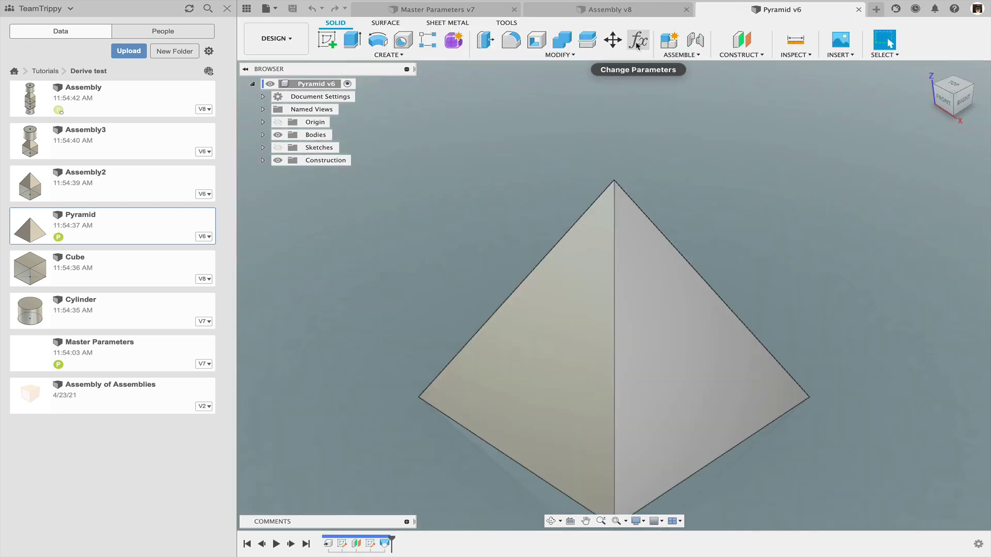
{"action": "left_click", "coordinate": [638, 41]}
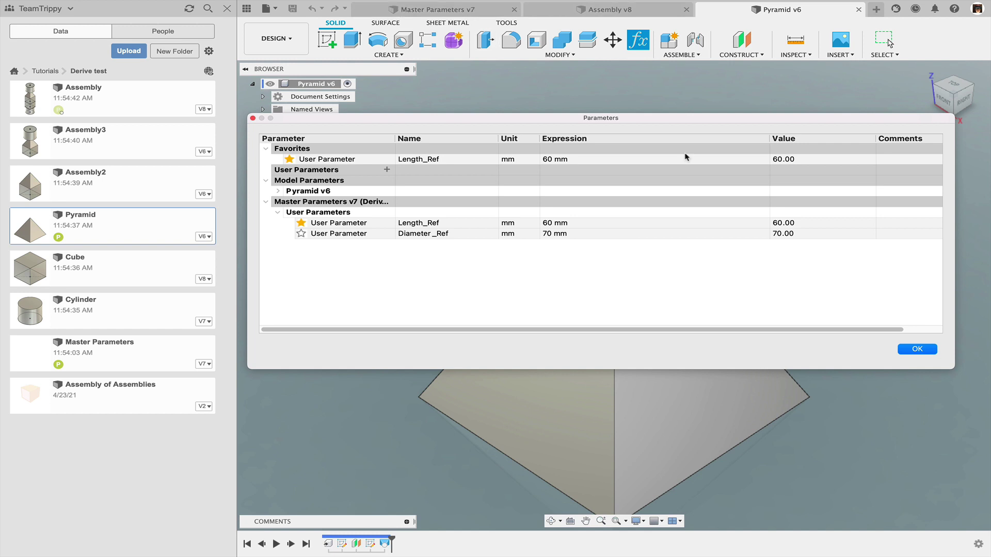
{"action": "left_click", "coordinate": [904, 354]}
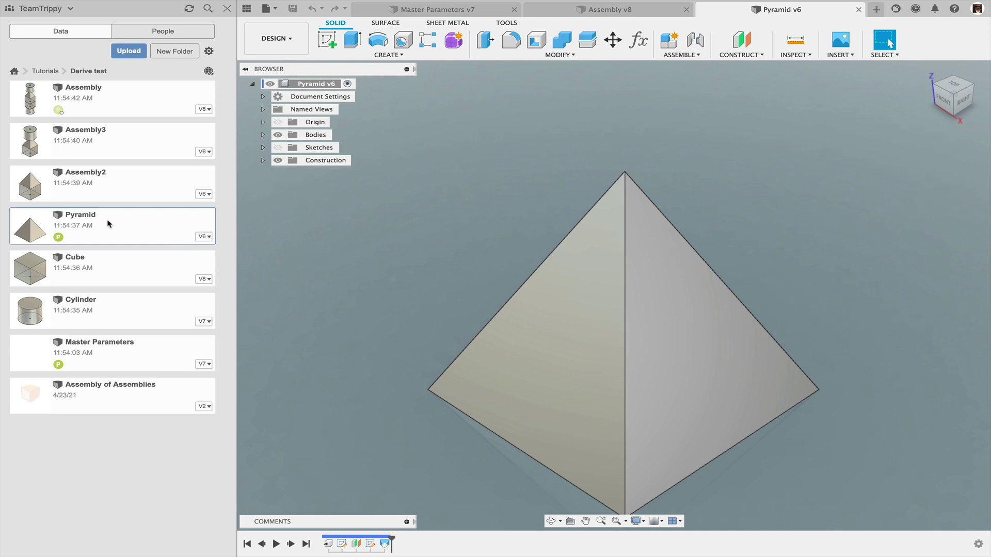
{"action": "left_click", "coordinate": [600, 12]}
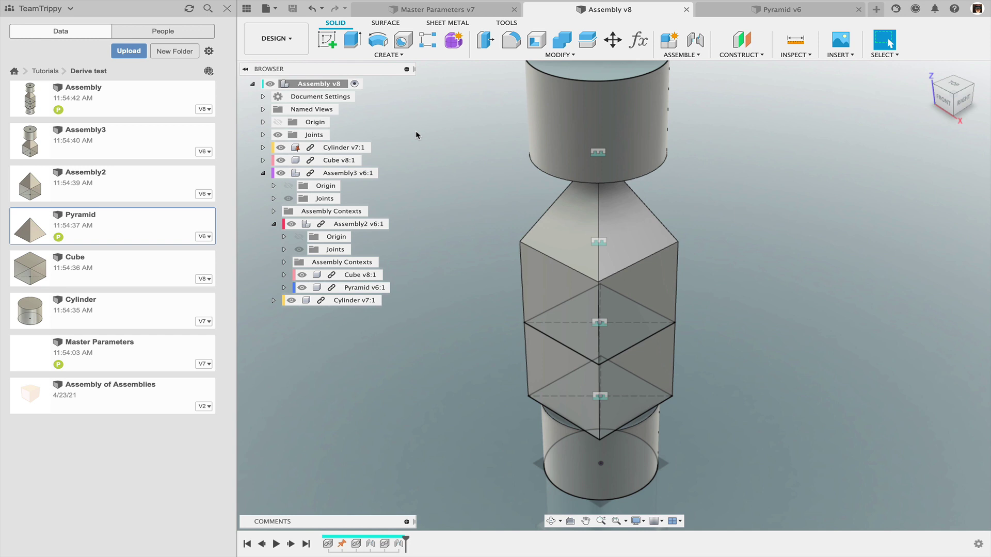